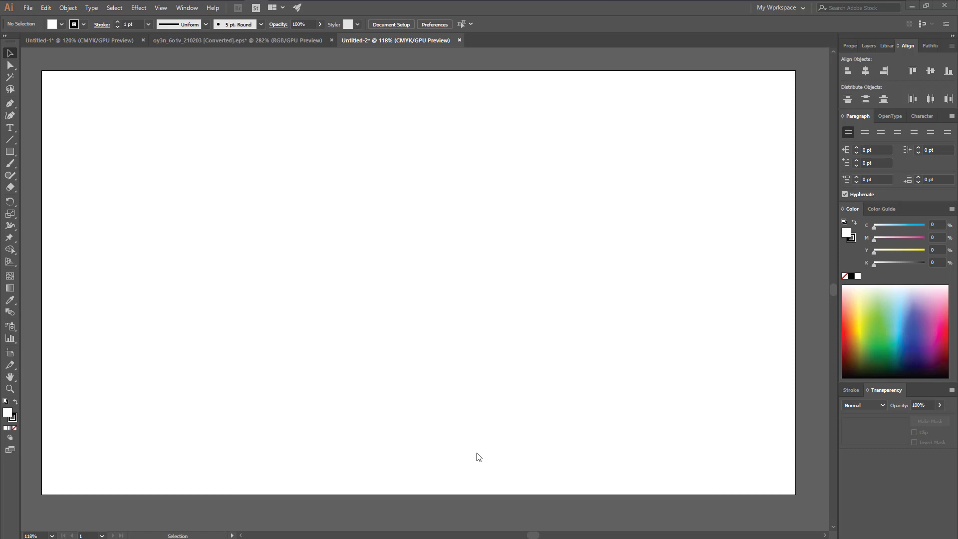
click(10, 65)
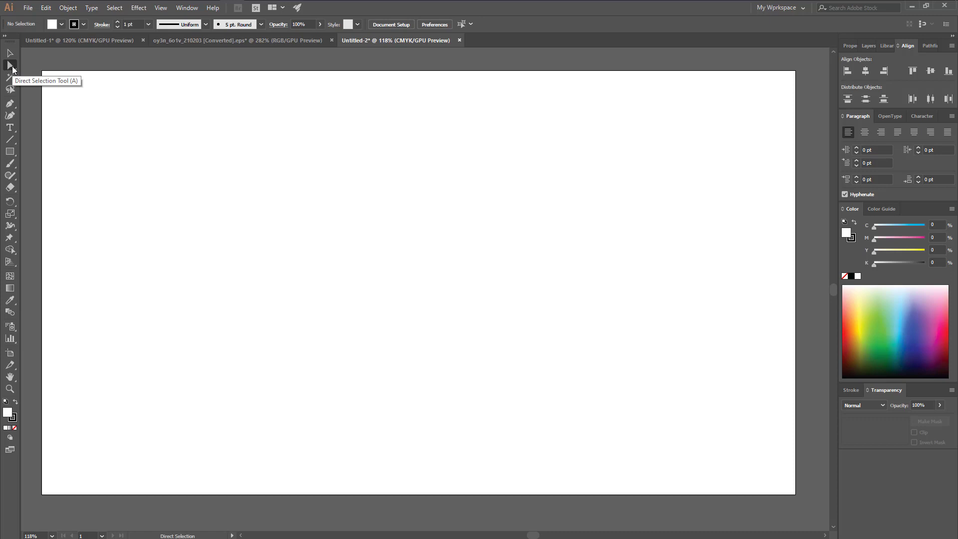
drag(12, 66, 84, 84)
click(13, 56)
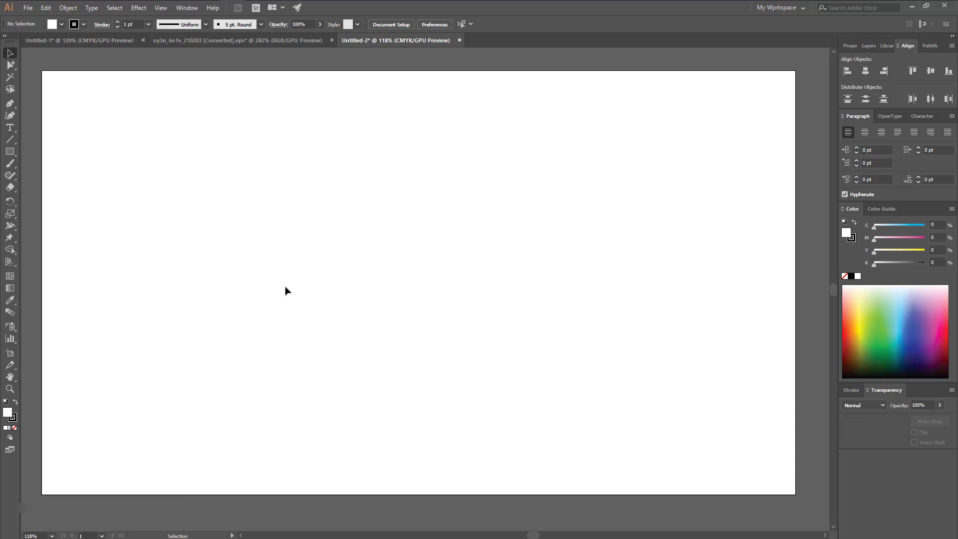
Draw 26 separate rectangles of varying sizes, white with a 1 pt black stroke, scattered across the whole artboard
key(m)
drag(126, 125, 171, 182)
drag(117, 267, 192, 314)
drag(265, 196, 287, 233)
drag(350, 124, 378, 170)
drag(353, 365, 399, 394)
mouse_move(466, 258)
mouse_down()
mouse_move(484, 288)
mouse_move(504, 299)
mouse_up()
drag(529, 185, 573, 238)
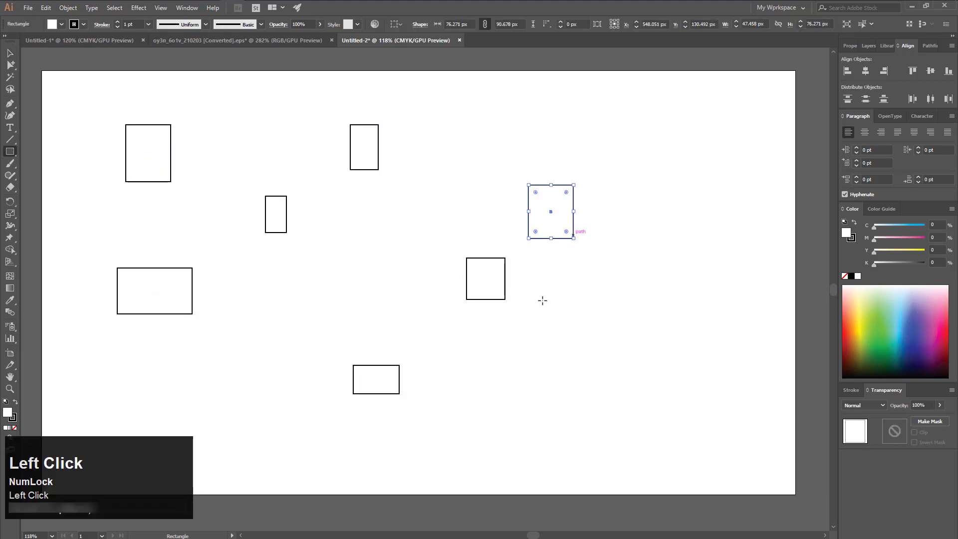
drag(550, 361, 623, 414)
drag(613, 268, 640, 299)
drag(644, 178, 674, 208)
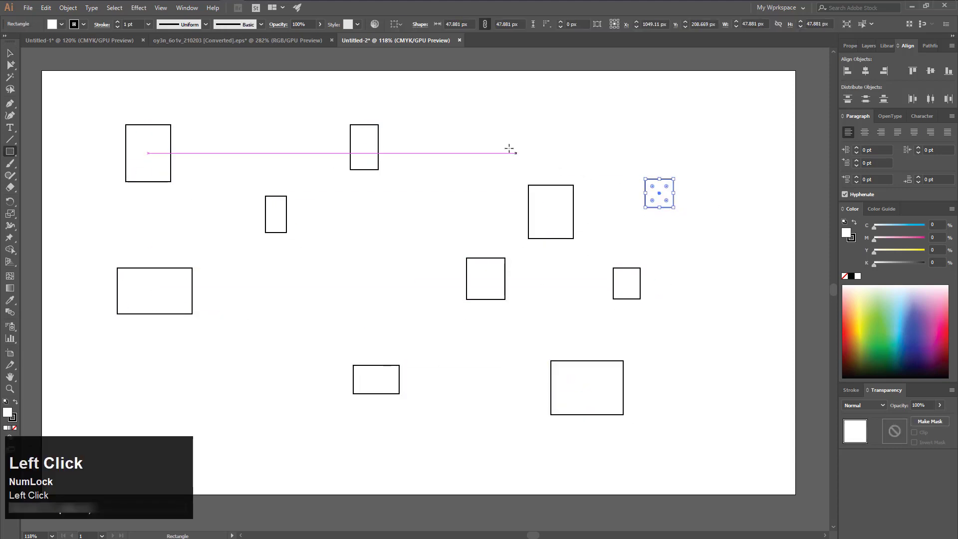
drag(472, 130, 530, 167)
drag(365, 210, 393, 239)
drag(269, 291, 299, 351)
drag(189, 384, 240, 423)
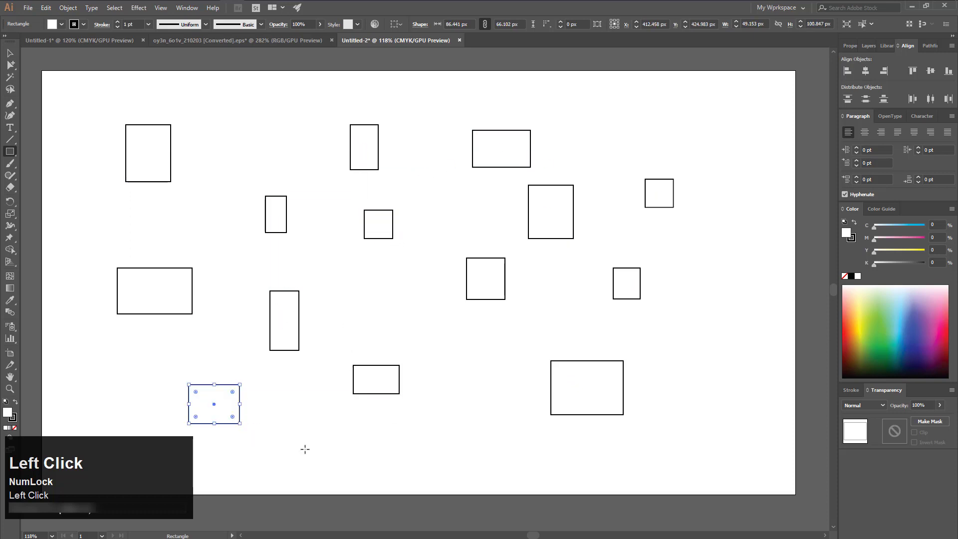
drag(312, 447, 370, 477)
drag(472, 448, 519, 467)
drag(370, 291, 451, 344)
drag(478, 387, 512, 409)
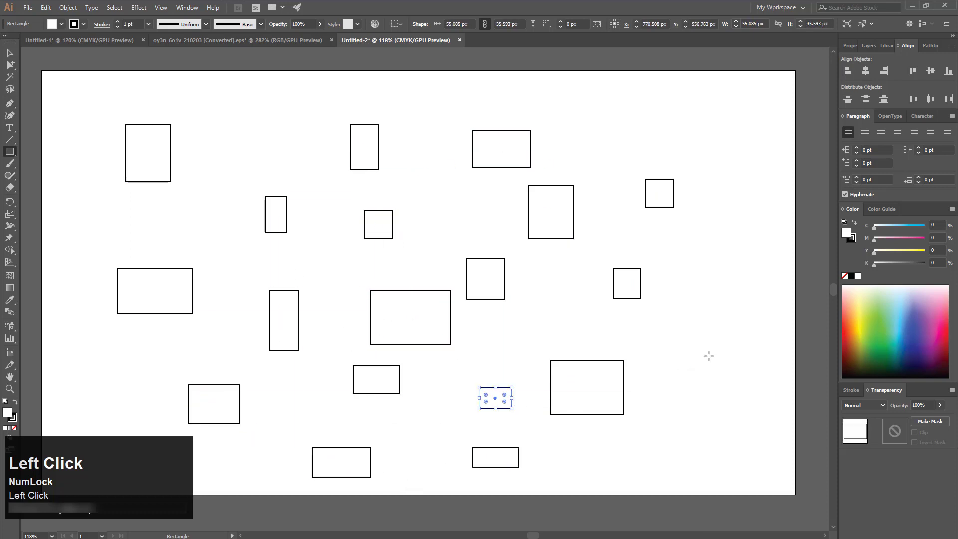
drag(708, 356, 746, 393)
drag(746, 222, 753, 241)
drag(741, 130, 784, 173)
drag(584, 108, 654, 148)
drag(206, 129, 270, 161)
drag(74, 123, 108, 173)
drag(65, 247, 98, 279)
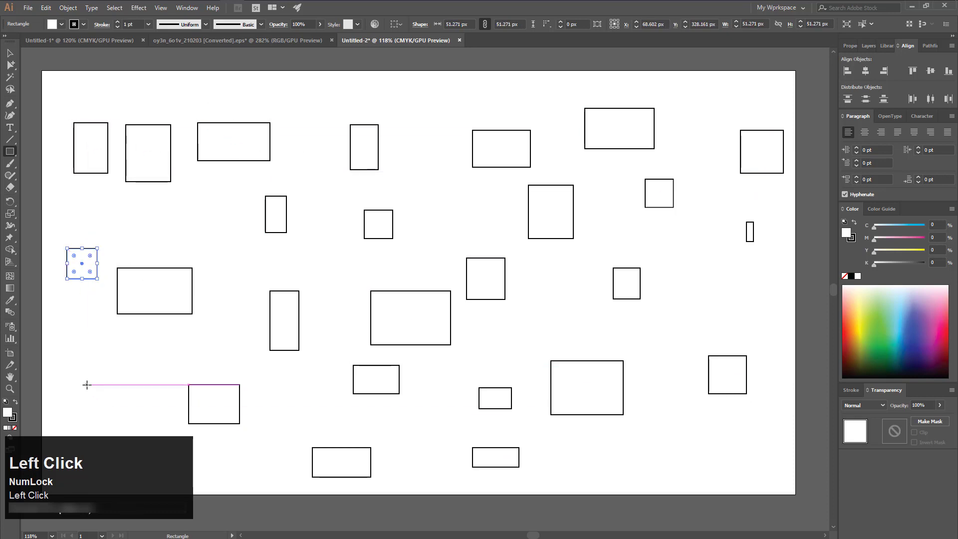
drag(87, 385, 144, 431)
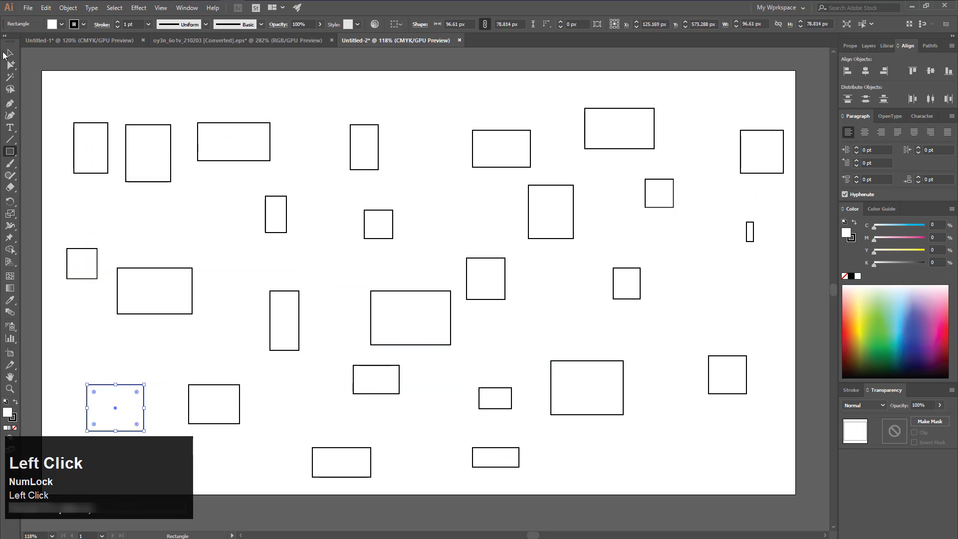
Select five scattered rectangles together and fill them with red (C=0 M=100 Y=100 K=0)
click(4, 53)
click(162, 299)
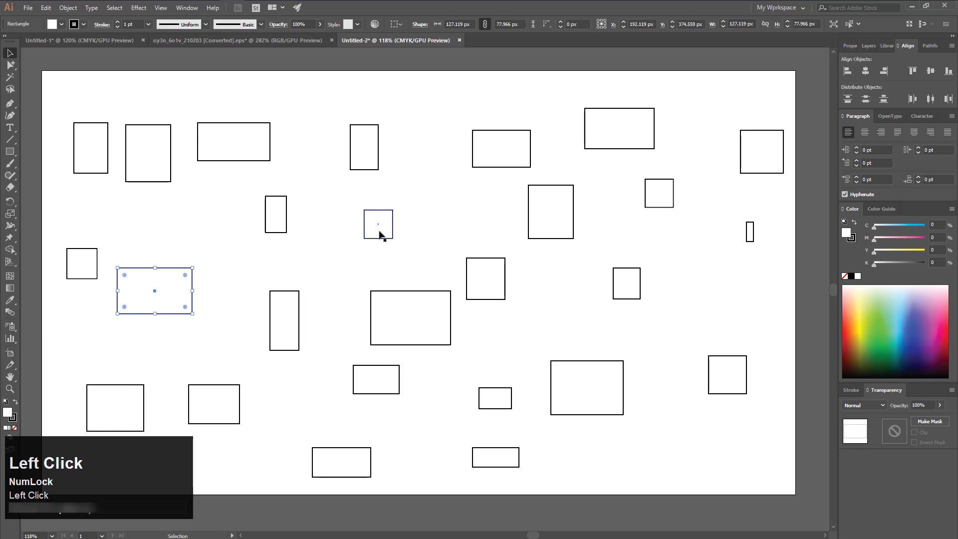
shift+click(379, 234)
shift+click(566, 214)
shift+click(605, 409)
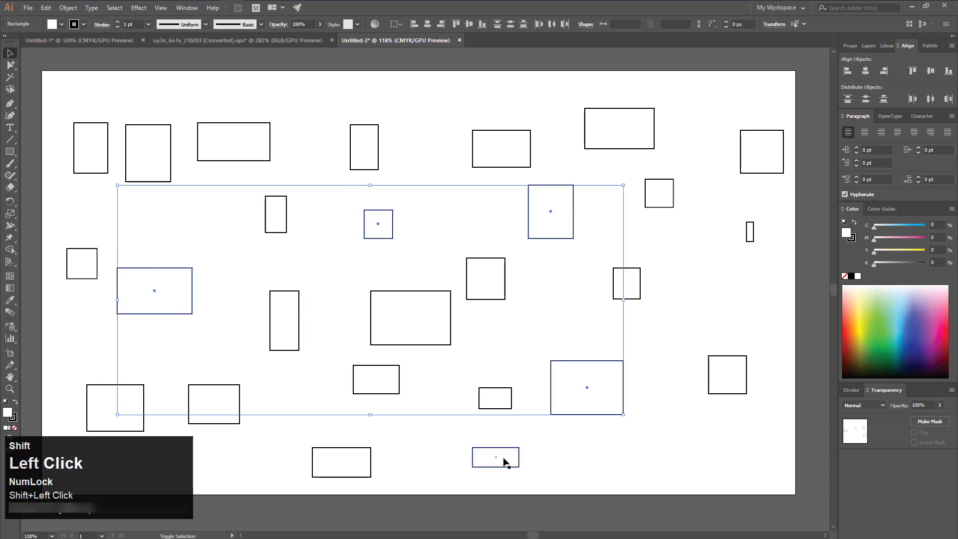
shift+click(505, 462)
click(62, 24)
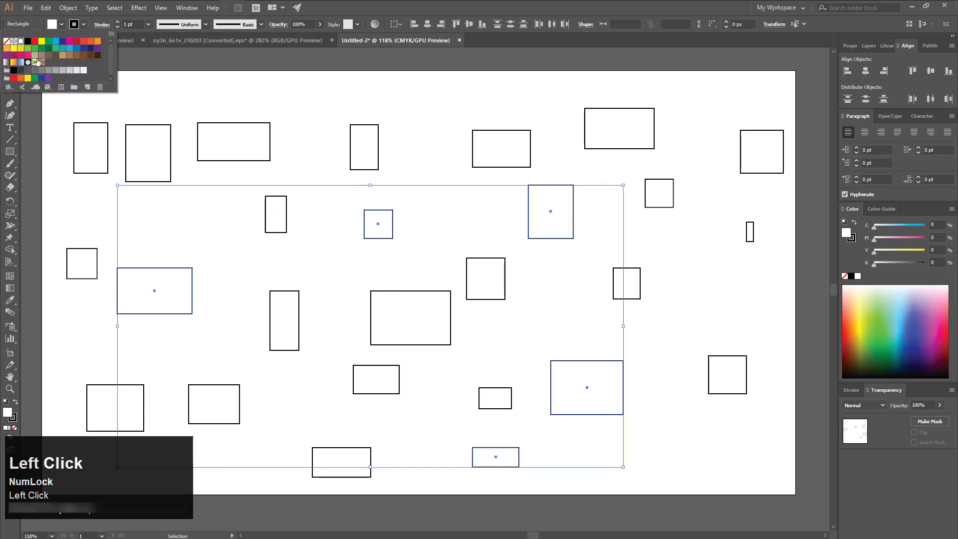
click(34, 42)
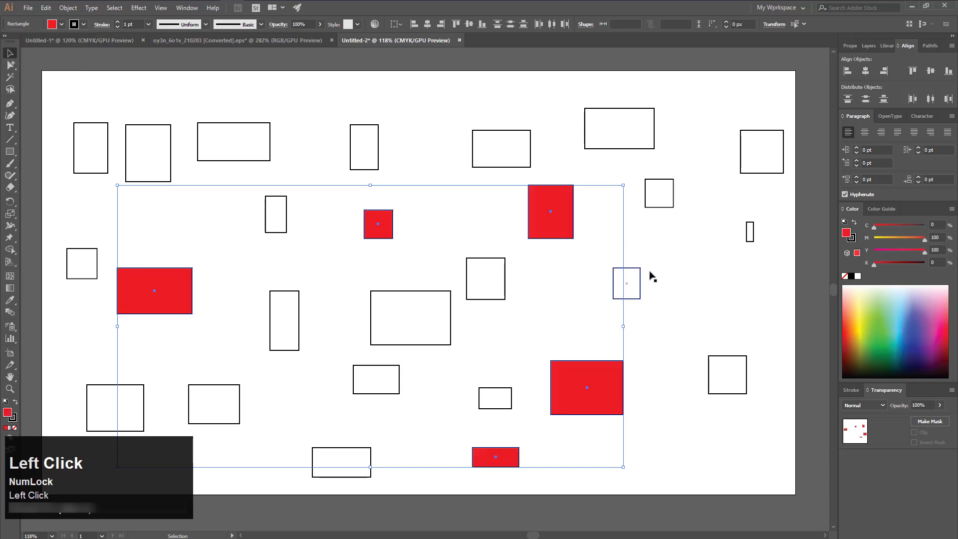
Select six other white rectangles together and fill them with dark blue (C=100 M=100 Y=0 K=0)
click(672, 200)
shift+click(630, 289)
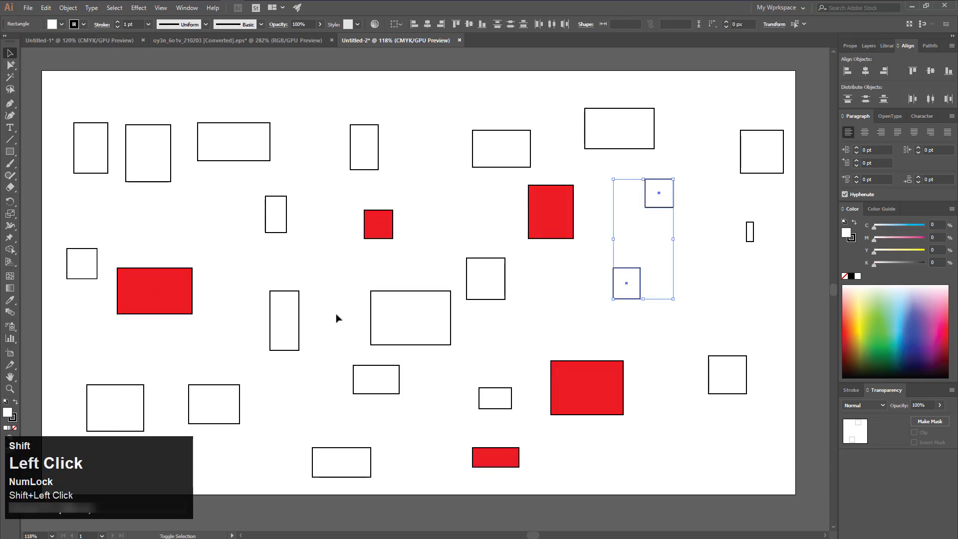
shift+click(286, 309)
shift+click(266, 212)
shift+click(134, 157)
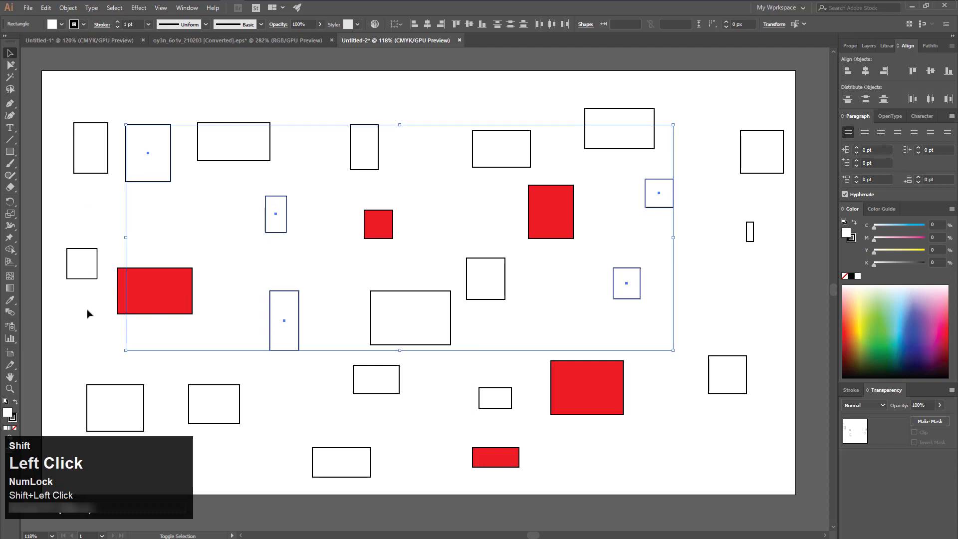
shift+click(115, 415)
click(61, 24)
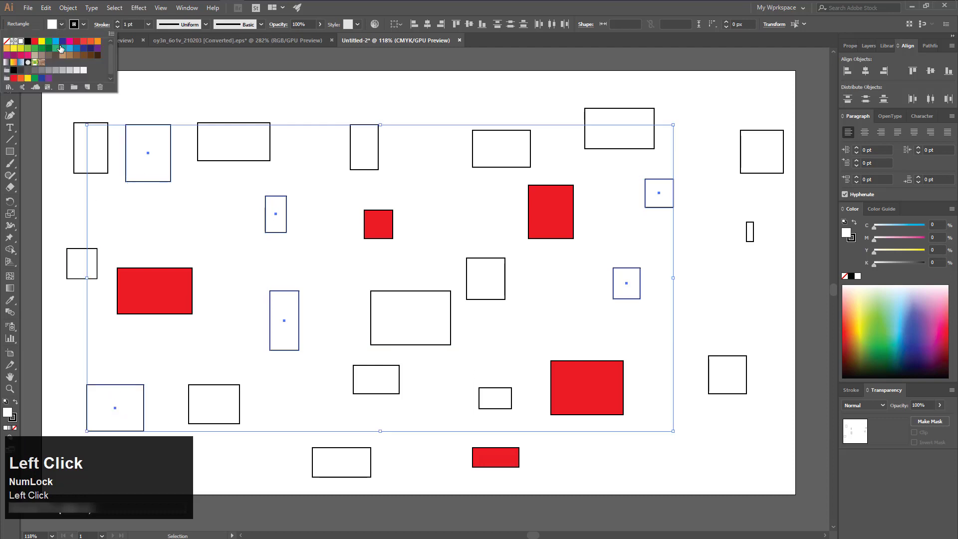
click(64, 43)
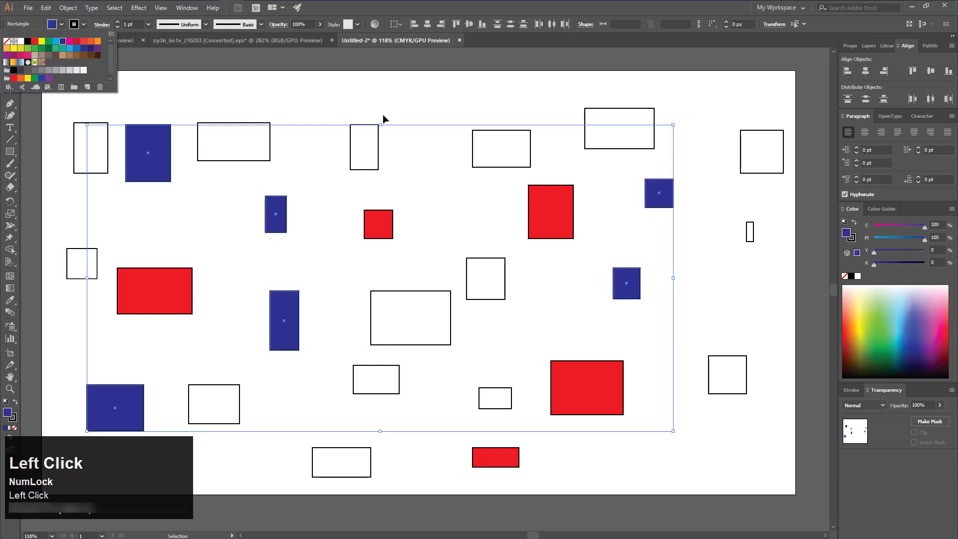
Select six more white rectangles, including two in the upper row and the large central one, and fill them with yellow
click(78, 155)
shift+click(235, 158)
shift+click(441, 334)
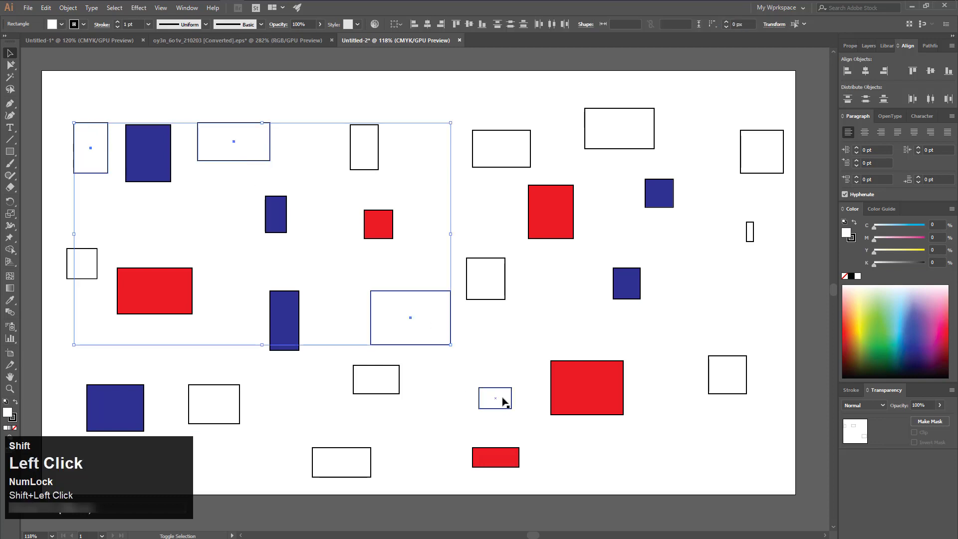
shift+click(503, 399)
shift+click(728, 388)
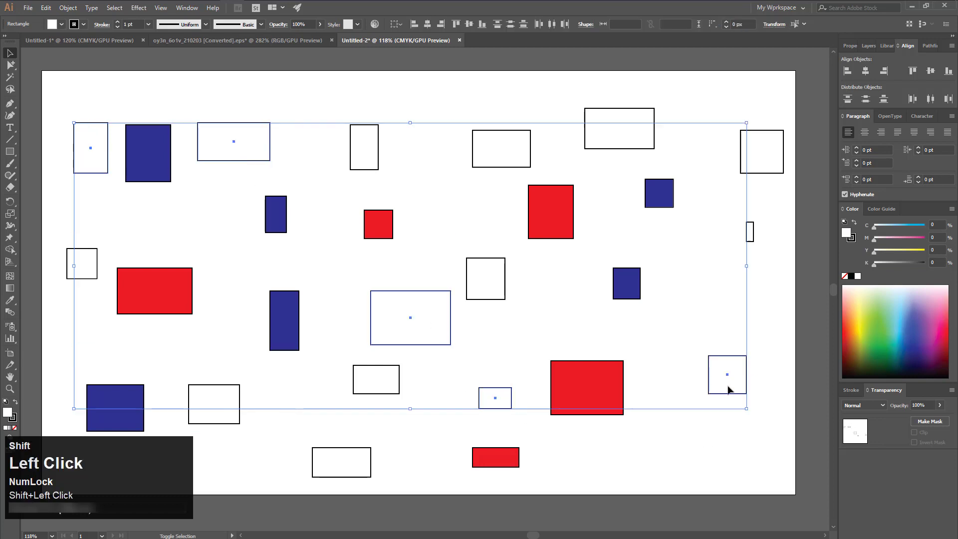
shift+click(338, 472)
click(62, 24)
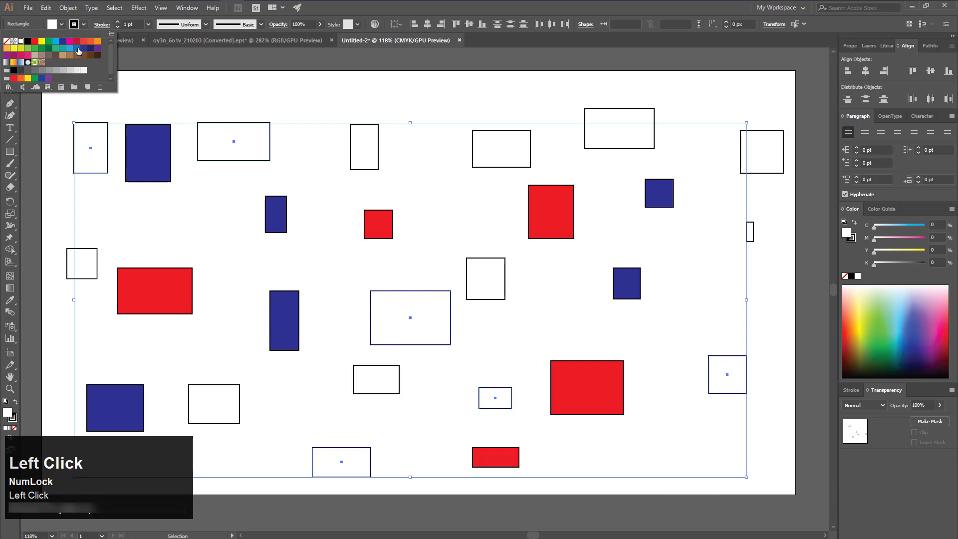
click(42, 41)
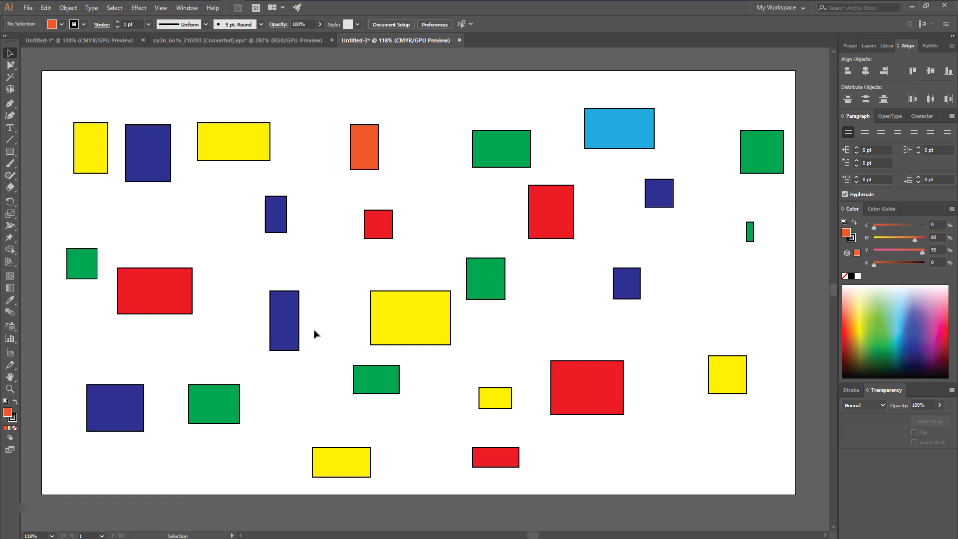
Select all seven green rectangles one by one, recolour their fill to light green (C=50 M=0 Y=100 K=0), and deselect them
click(75, 262)
shift+click(212, 399)
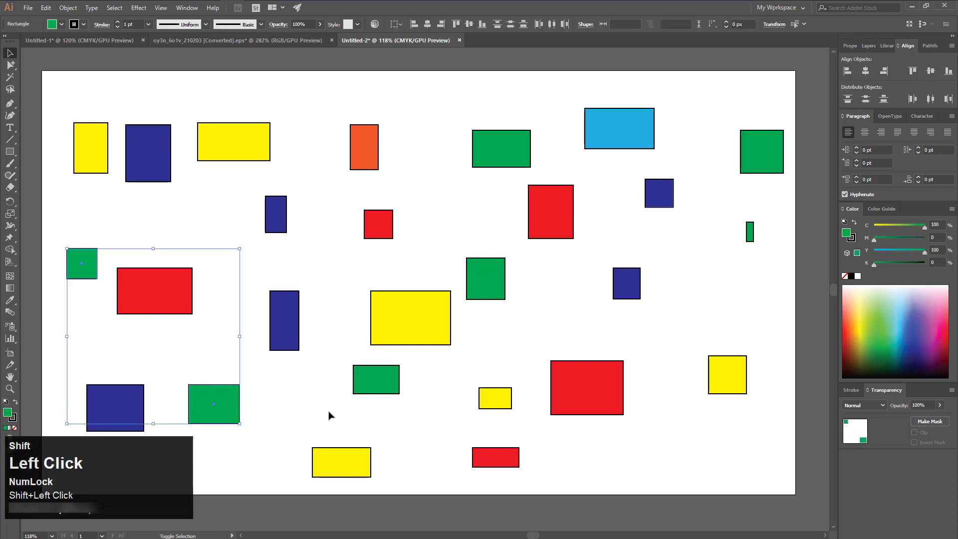
shift+click(372, 381)
shift+click(494, 284)
shift+click(513, 144)
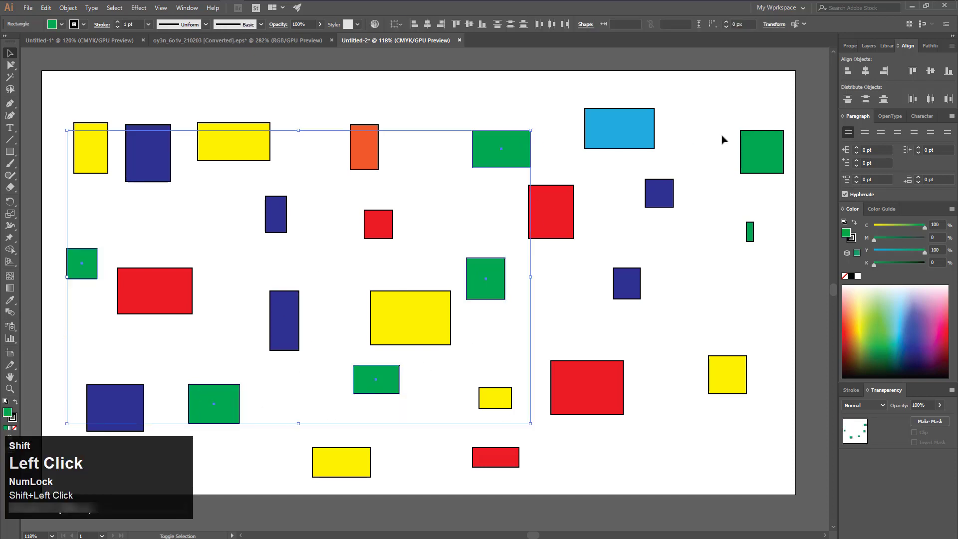
shift+click(768, 150)
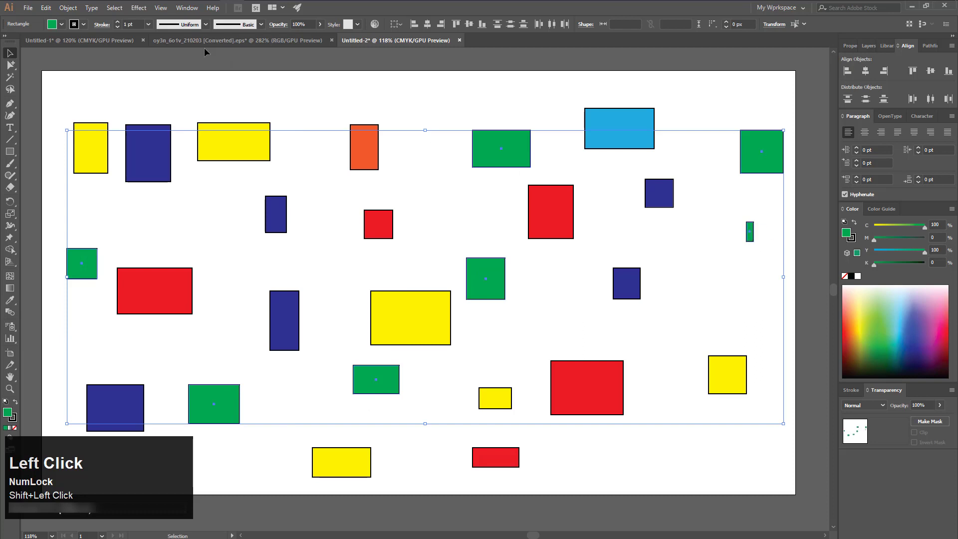
click(61, 24)
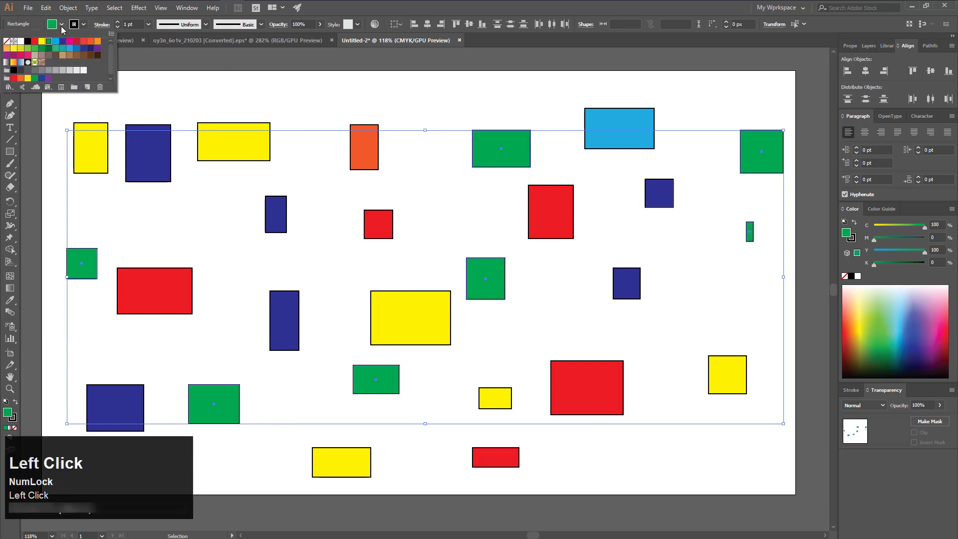
click(28, 49)
click(662, 457)
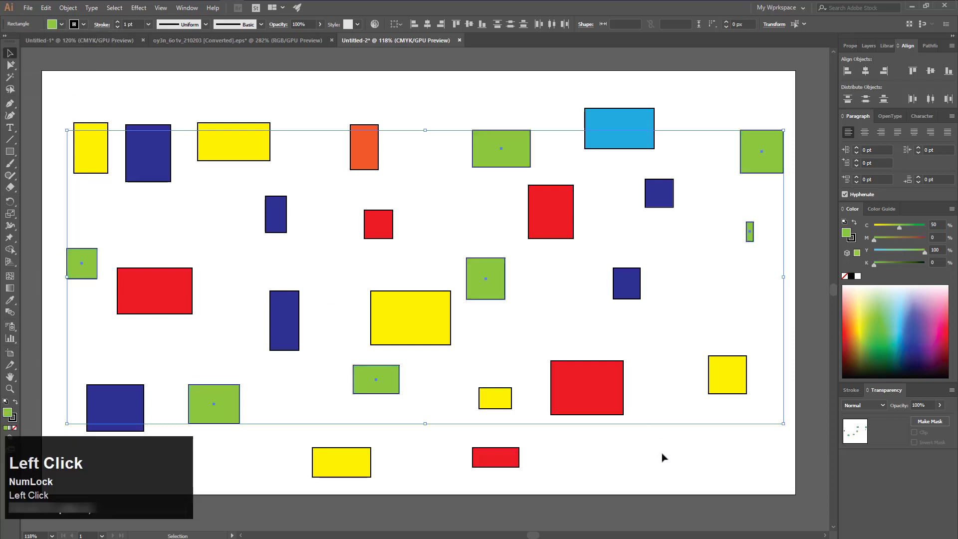
click(713, 474)
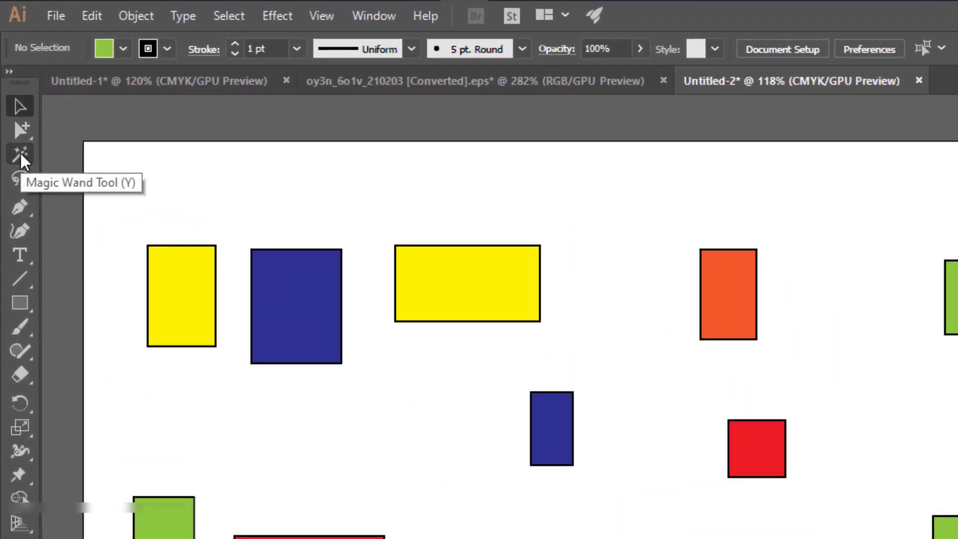
Select all dark blue rectangles at once with the Magic Wand and change their fill to tan (C=25 M=40 Y=65 K=0)
click(20, 154)
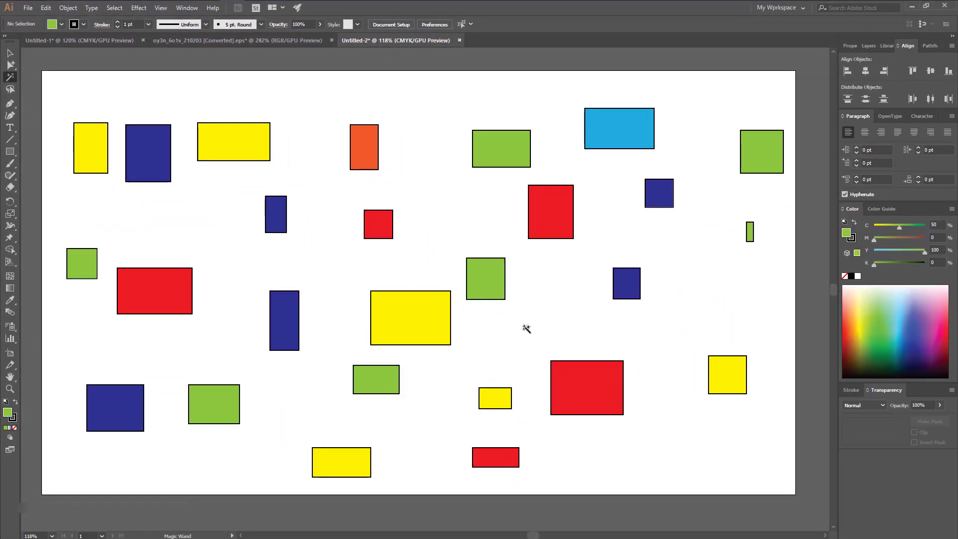
click(664, 199)
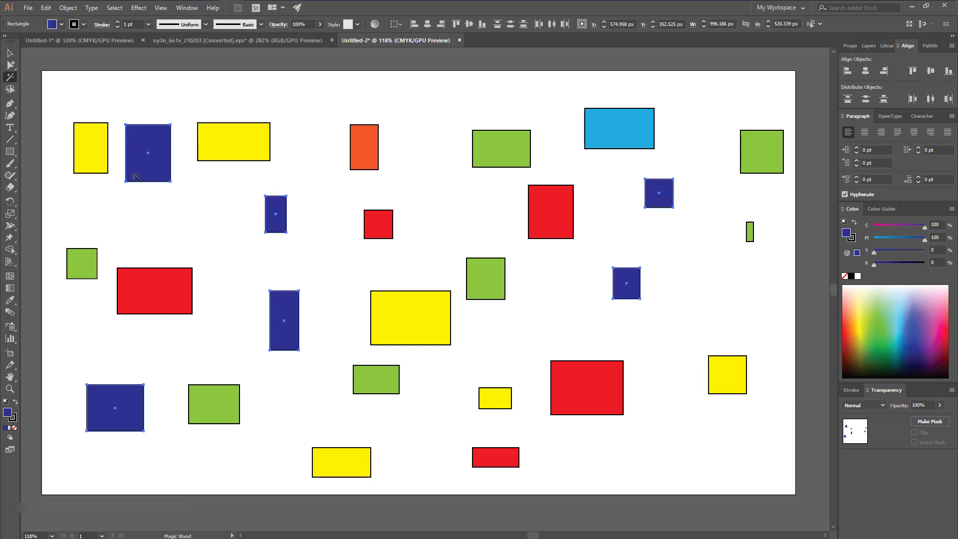
click(60, 25)
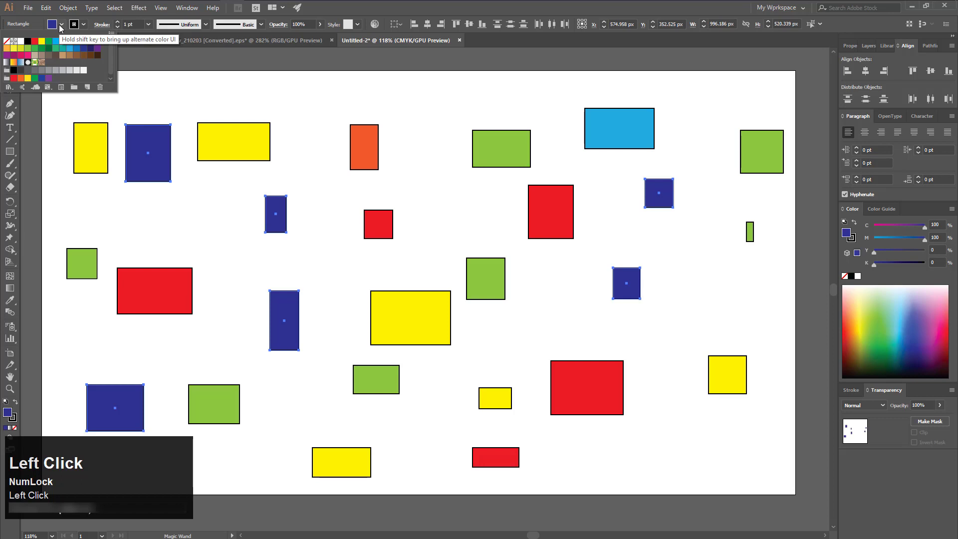
click(61, 55)
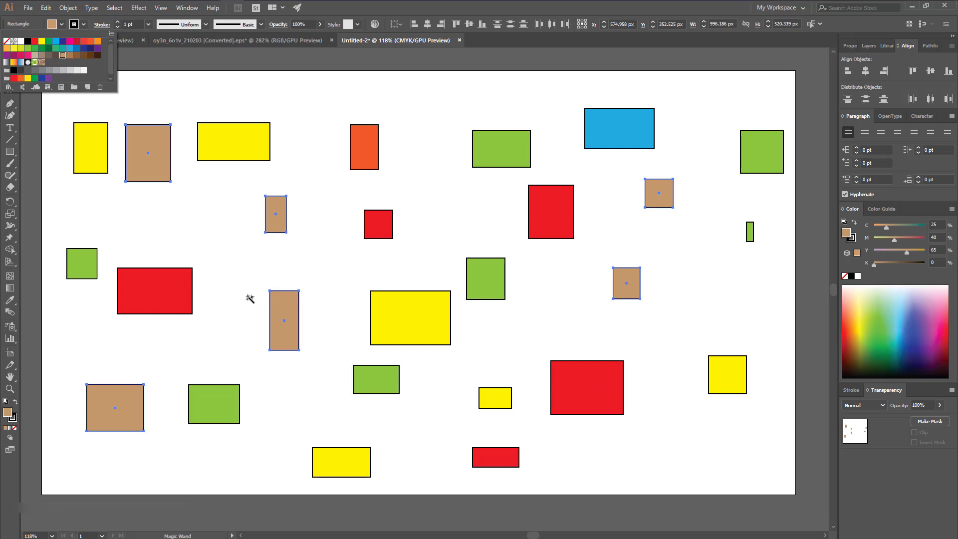
Try the Magic Wand on a red rectangle, clear that selection, and try it on a yellow rectangle
click(158, 291)
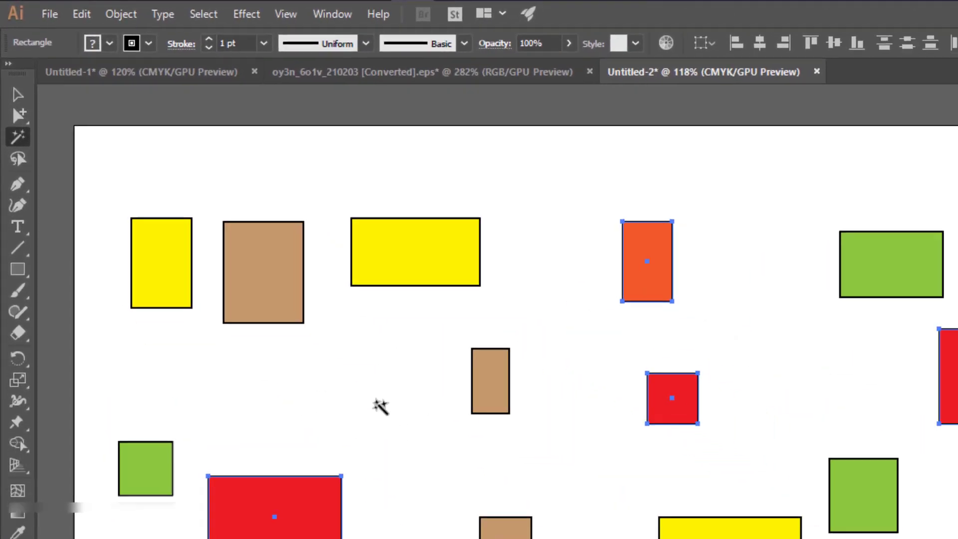
click(380, 407)
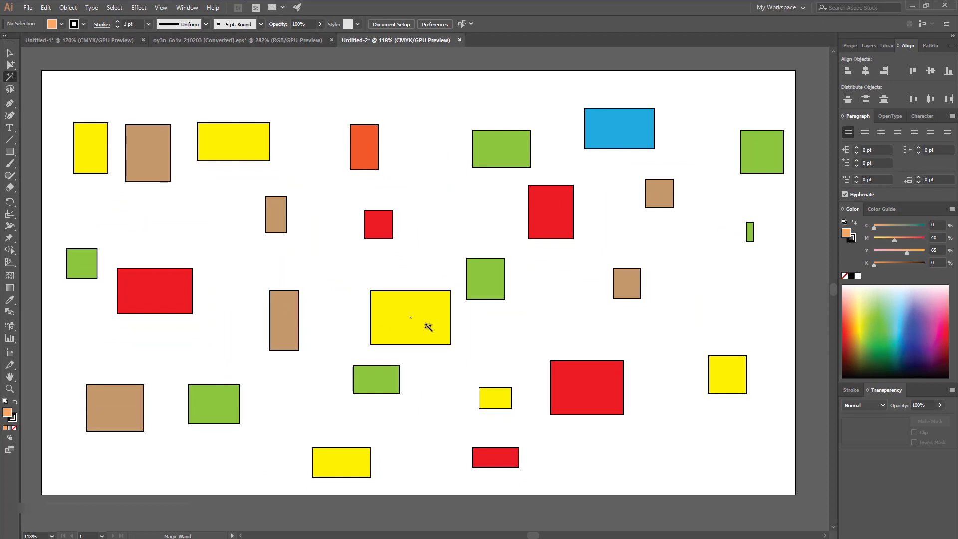
click(429, 326)
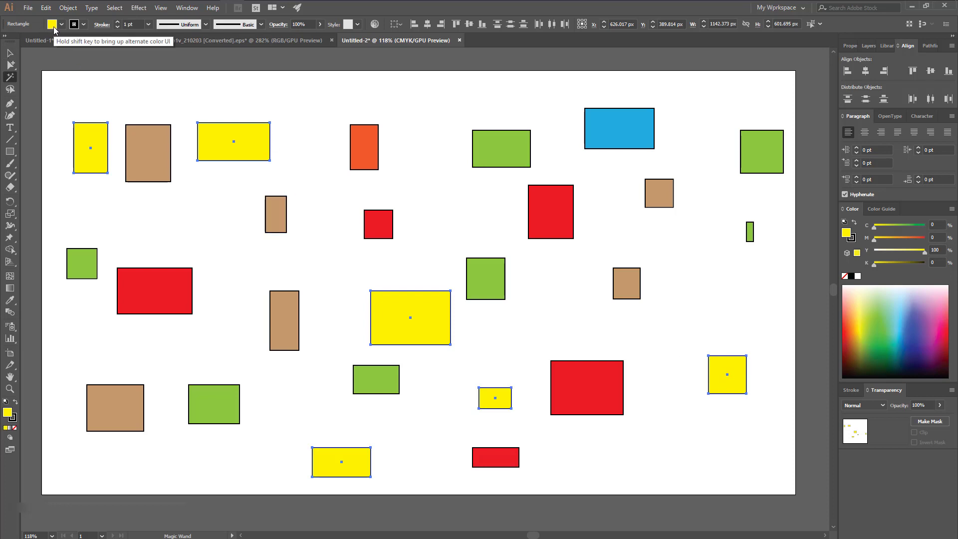
Select the red and orange rectangles with the Magic Wand, change their fill to magenta (C=0 M=100 Y=0 K=0), and deselect them
click(169, 293)
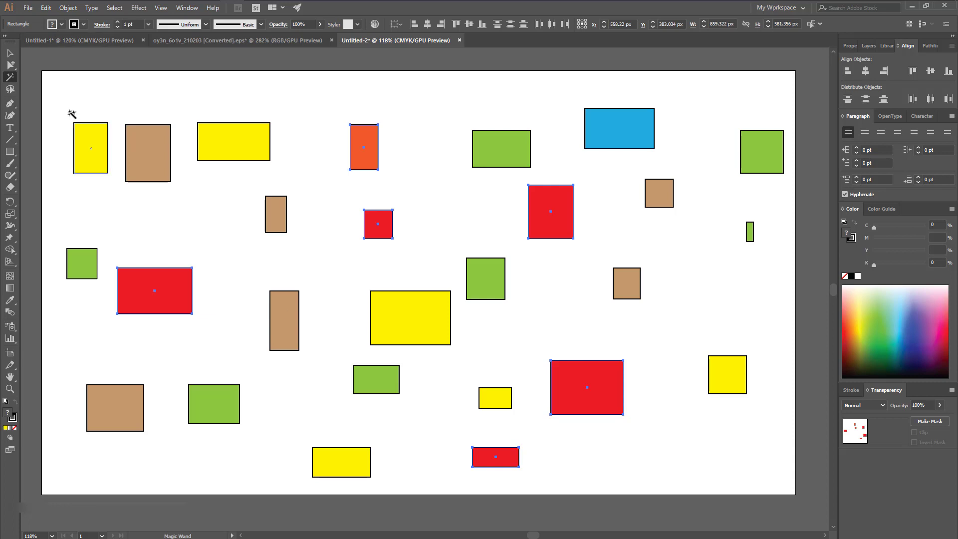
click(62, 24)
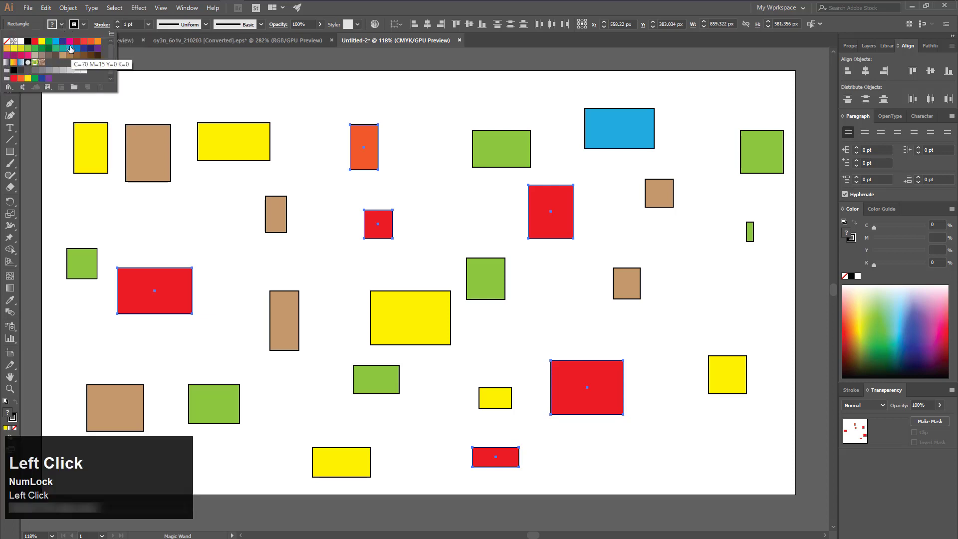
click(69, 43)
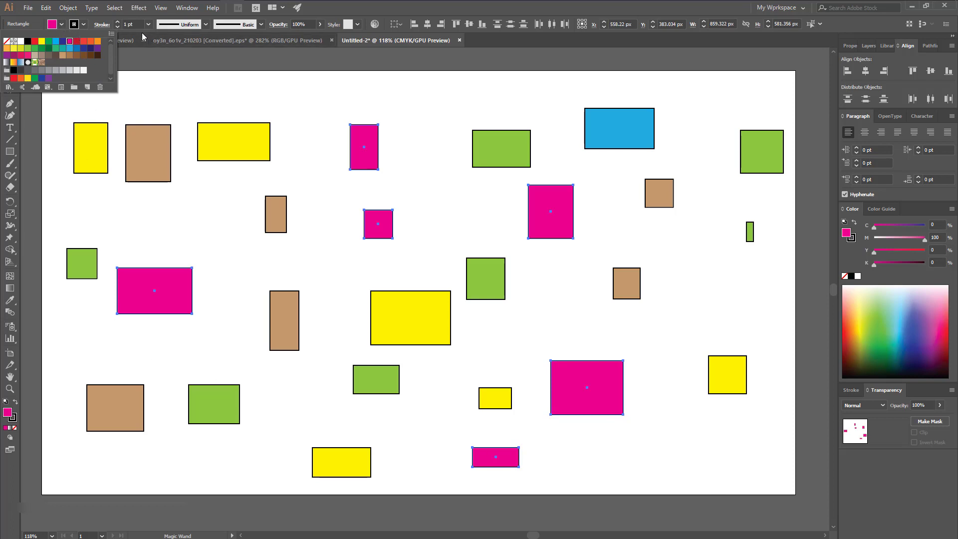
click(359, 14)
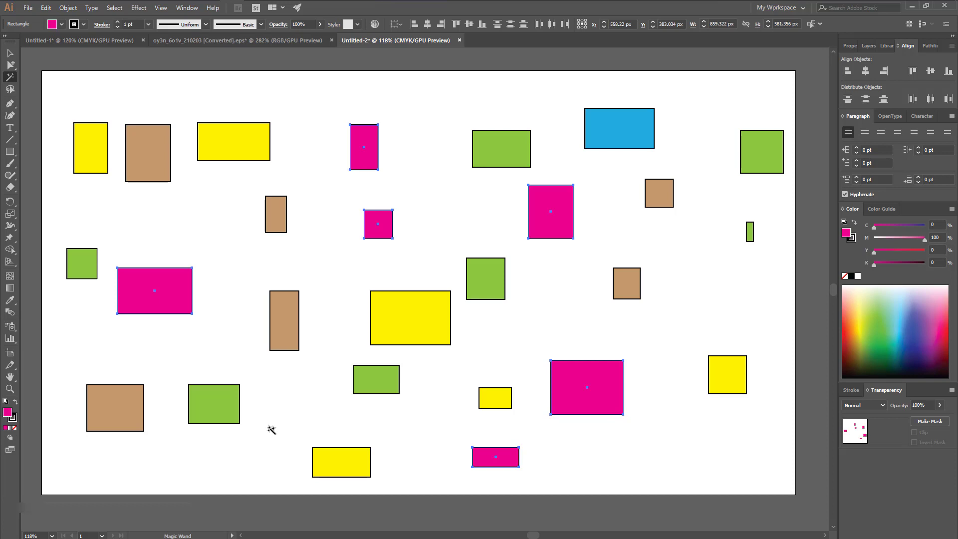
click(10, 53)
click(744, 309)
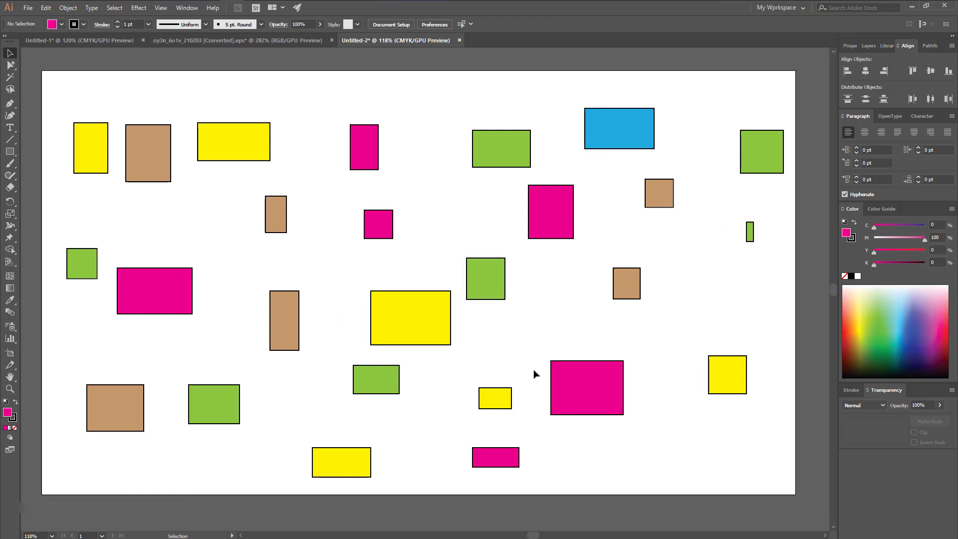
Select all magenta rectangles with the Magic Wand and set their stroke weight to 10 pt
click(10, 77)
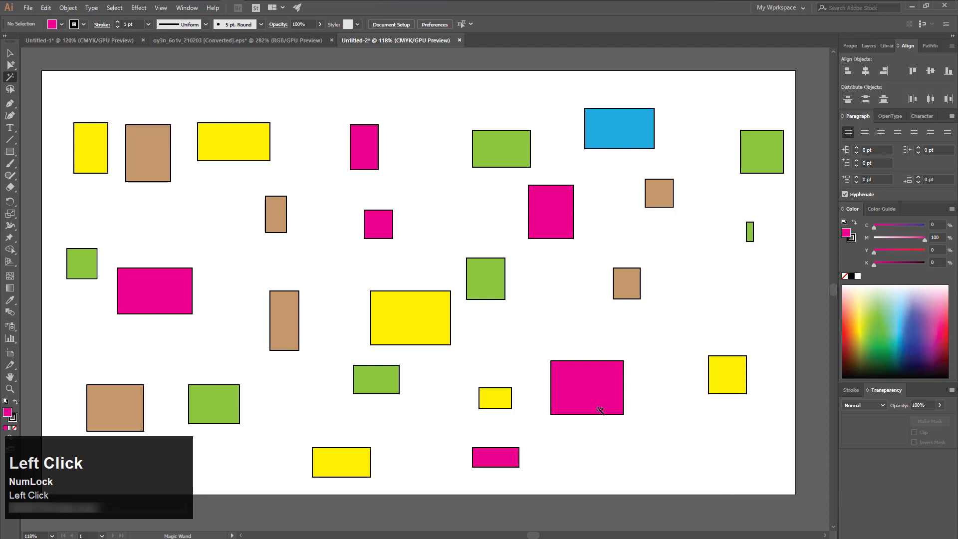
click(587, 385)
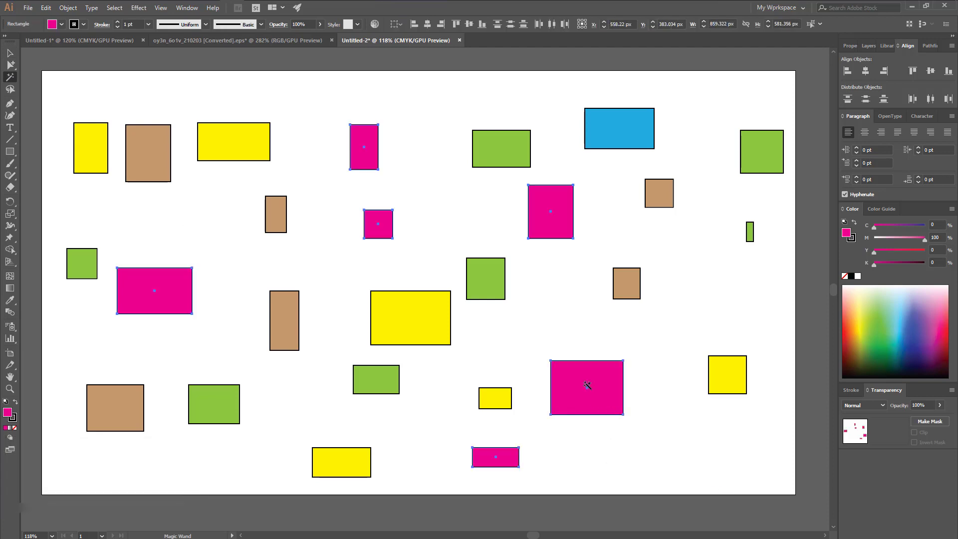
click(655, 460)
click(584, 402)
click(120, 23)
click(120, 23)
click(120, 22)
click(119, 22)
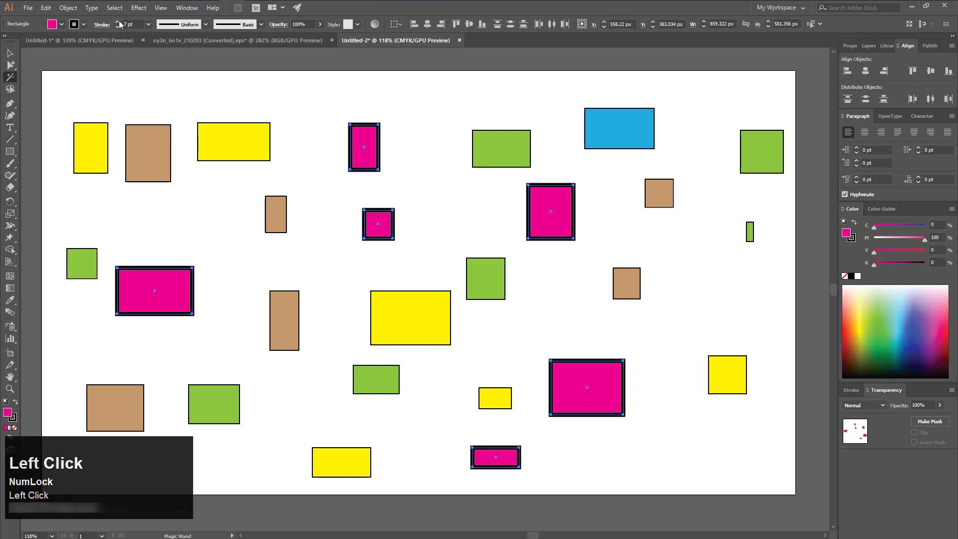
click(120, 23)
click(120, 22)
click(119, 22)
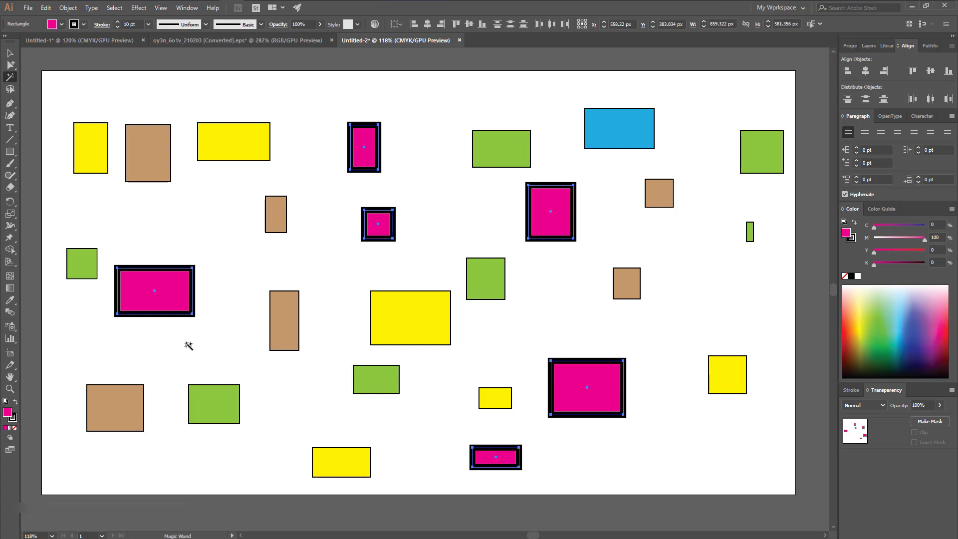
Change the stroke colour of the selected magenta rectangles to yellow
click(83, 25)
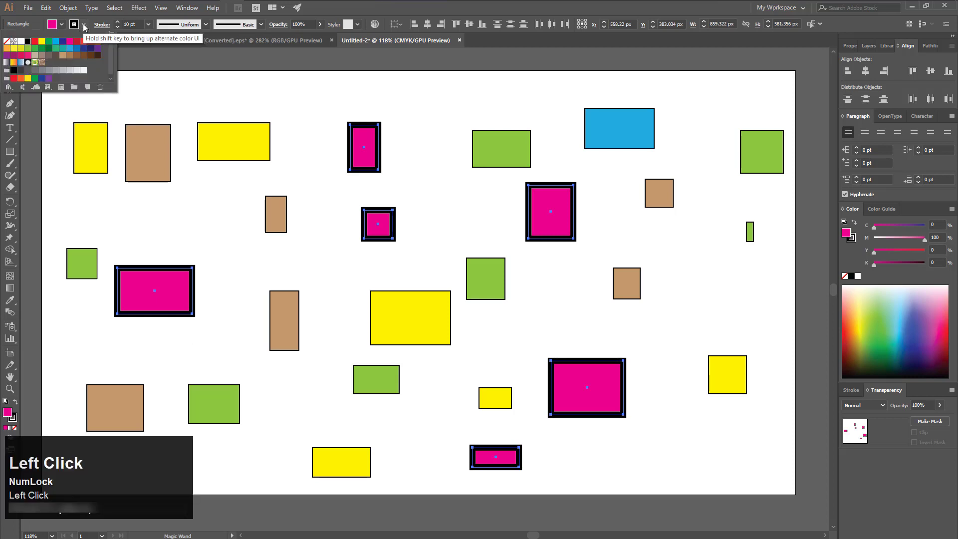
click(42, 43)
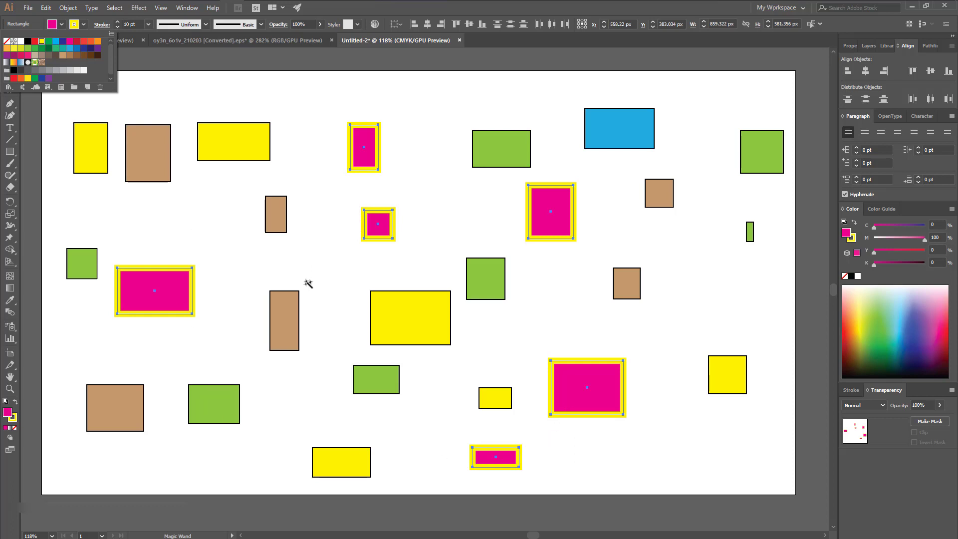
click(200, 215)
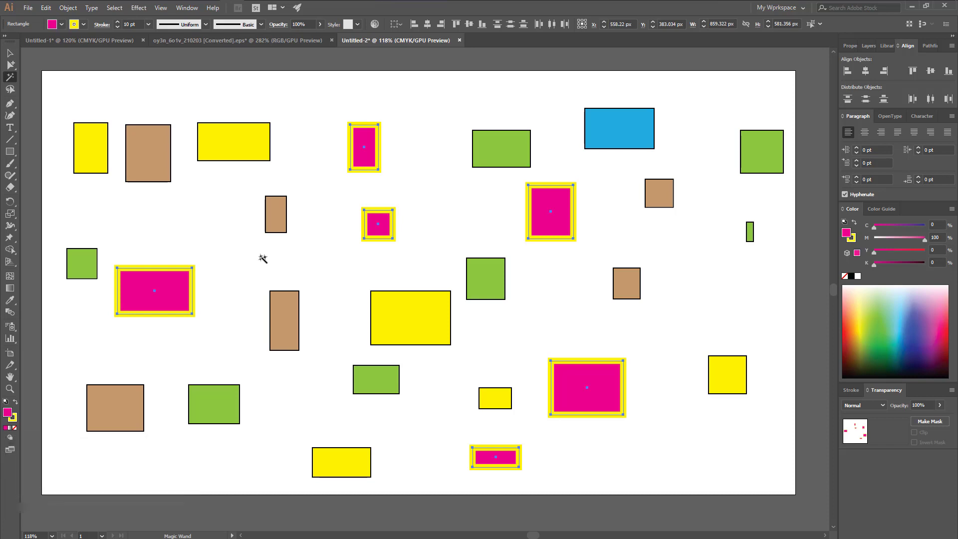
Switch to the Untitled-1 document, try the Magic Wand on a girl's blue hair tie, and clear the selection
click(112, 41)
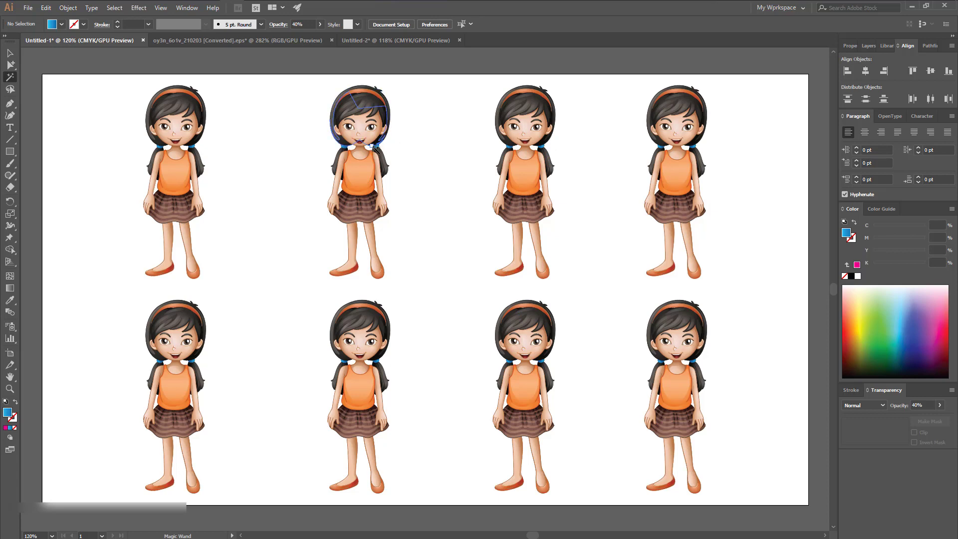
key(ctrl+equal)
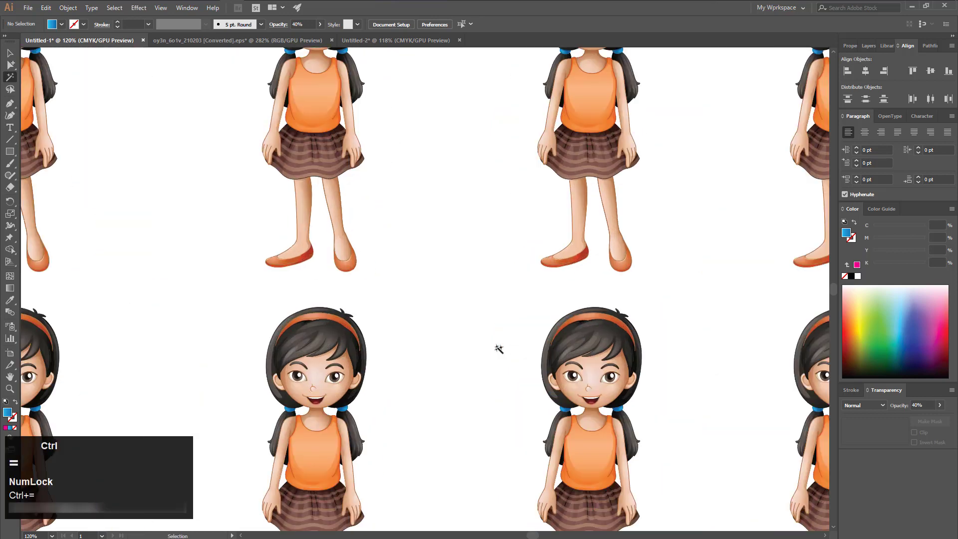
drag(291, 272, 360, 472)
drag(455, 194, 484, 293)
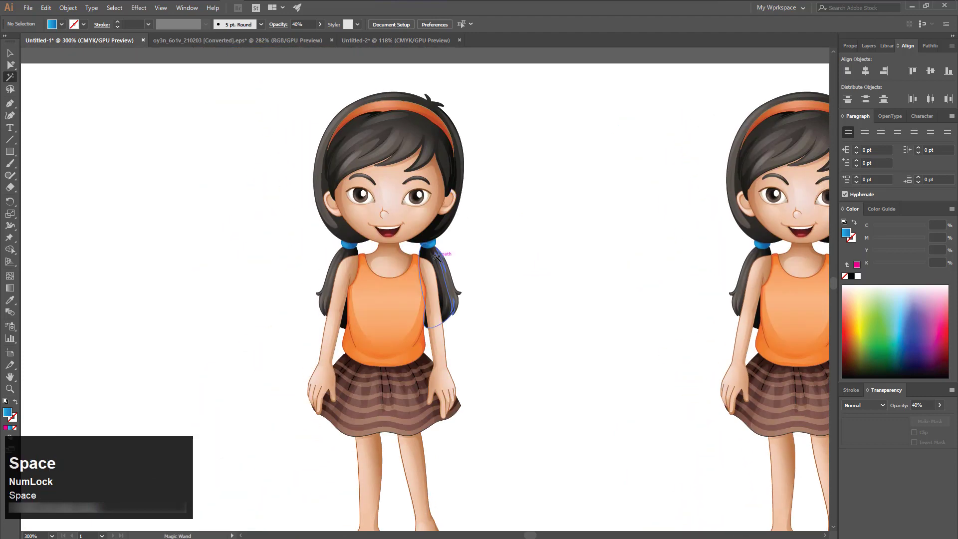
click(427, 245)
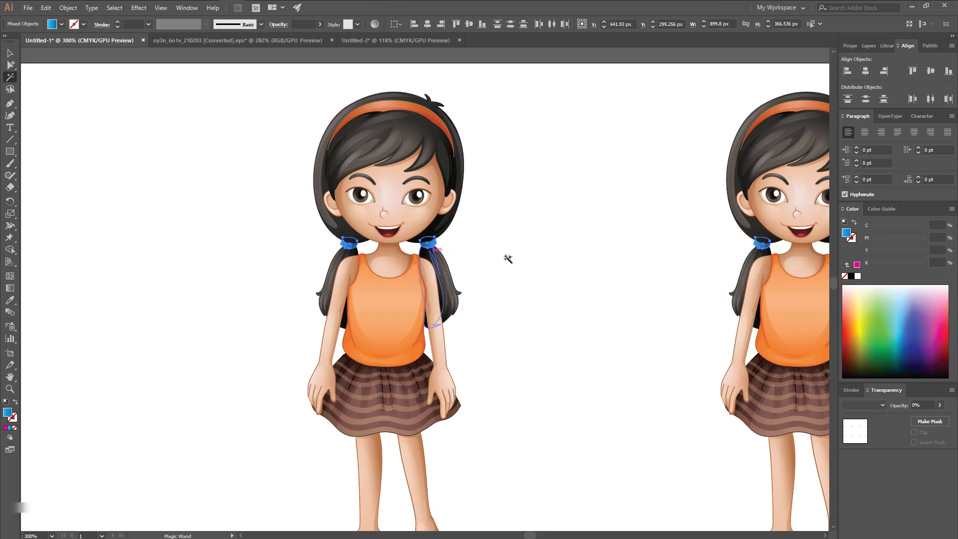
ctrl+alt+click(559, 267)
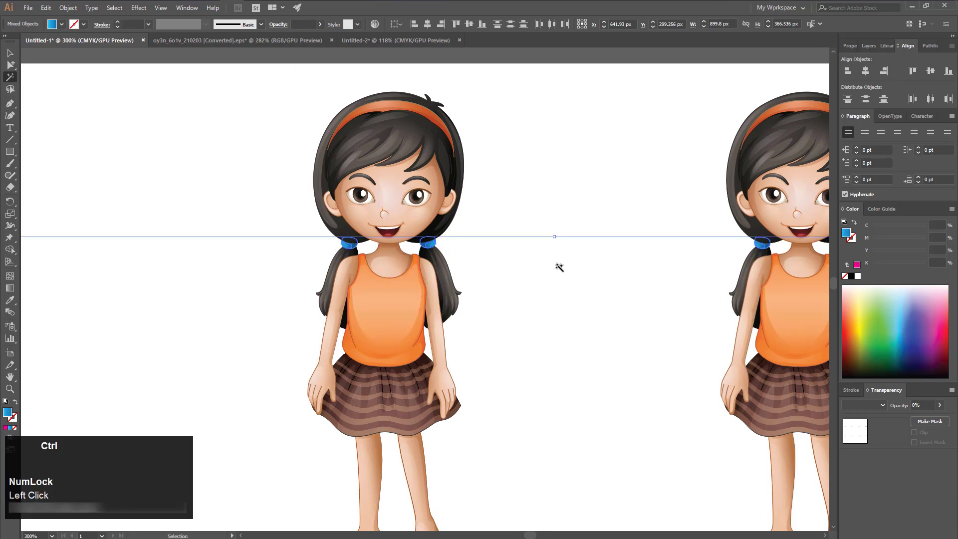
key(ctrl+0)
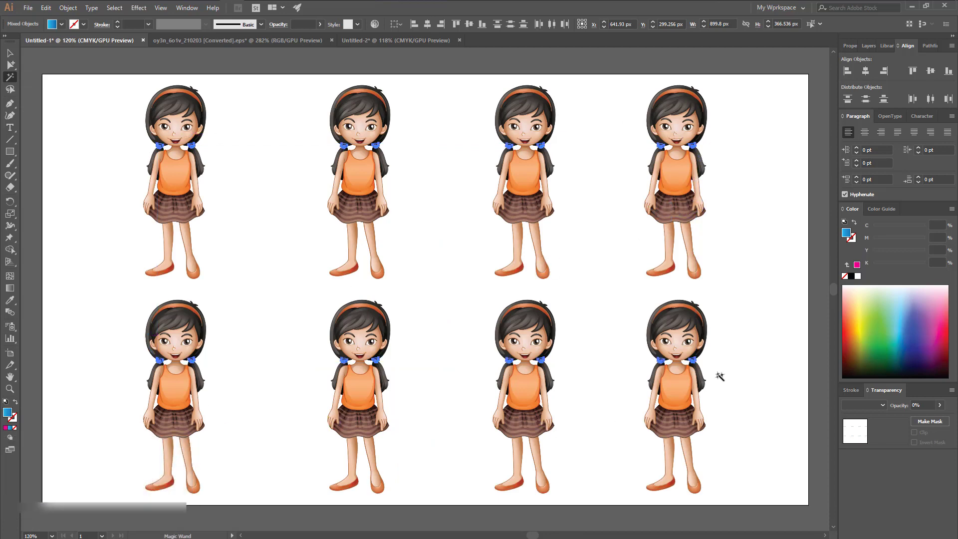
click(447, 257)
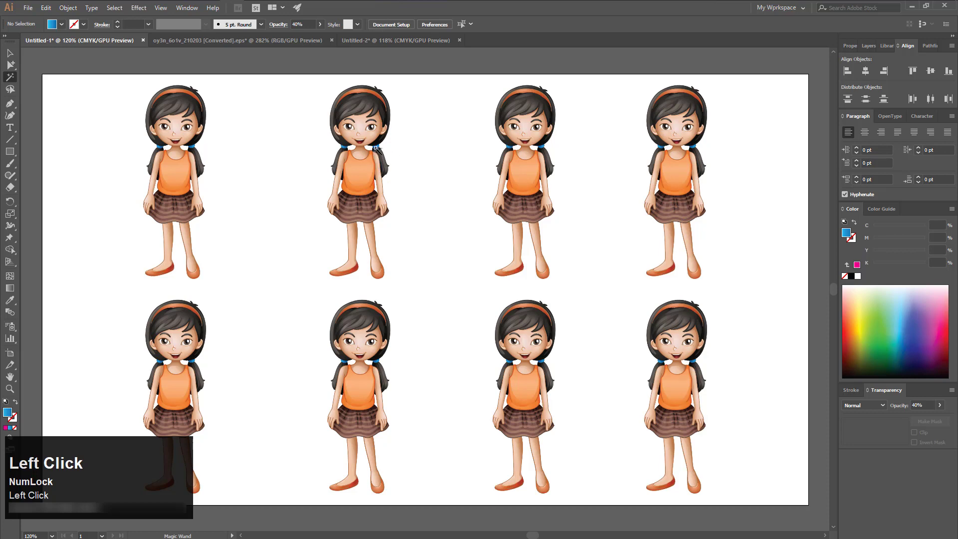
Select the blue hair ties of all eight girls at once with the Magic Wand
click(375, 147)
click(417, 186)
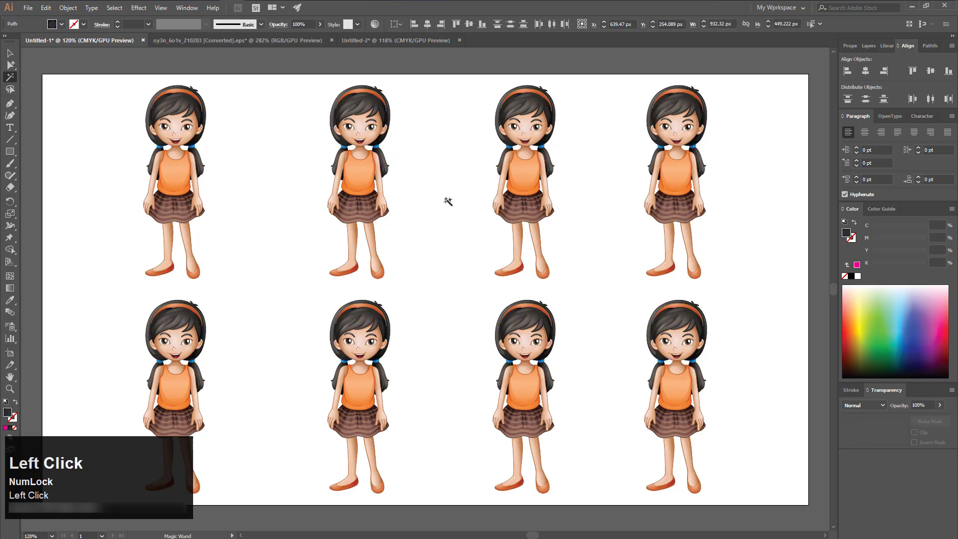
key(ctrl+equal)
key(ctrl+equal)
key(ctrl+equal)
key(ctrl+equal)
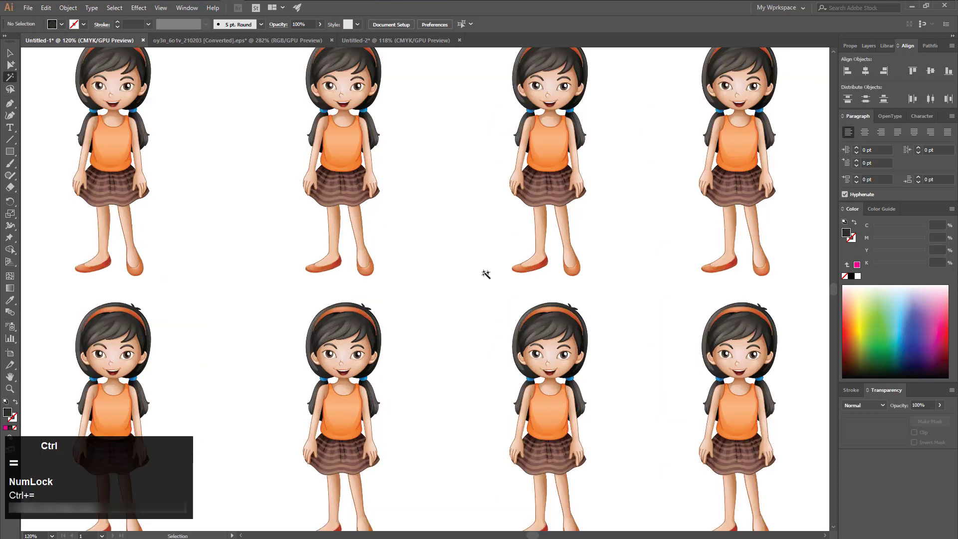
key(space)
drag(260, 263, 413, 530)
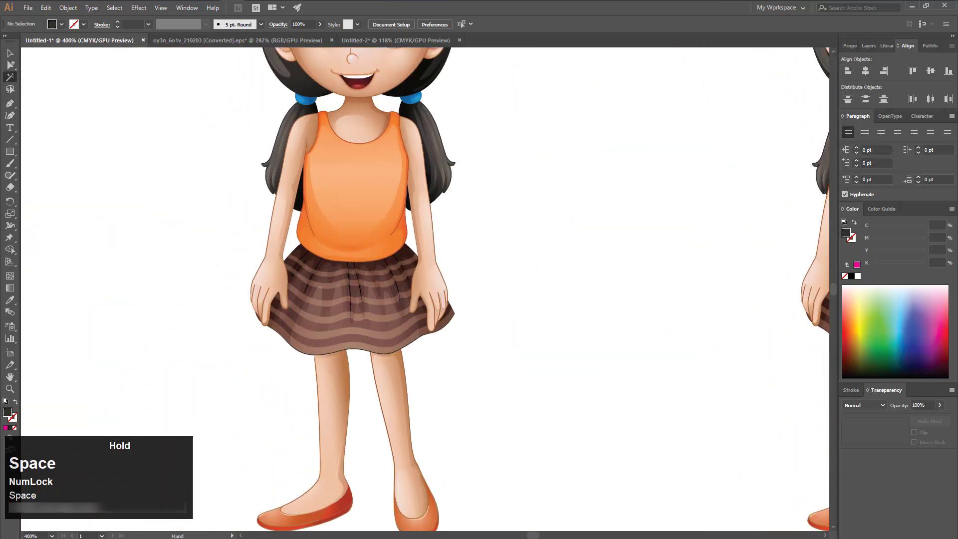
click(408, 100)
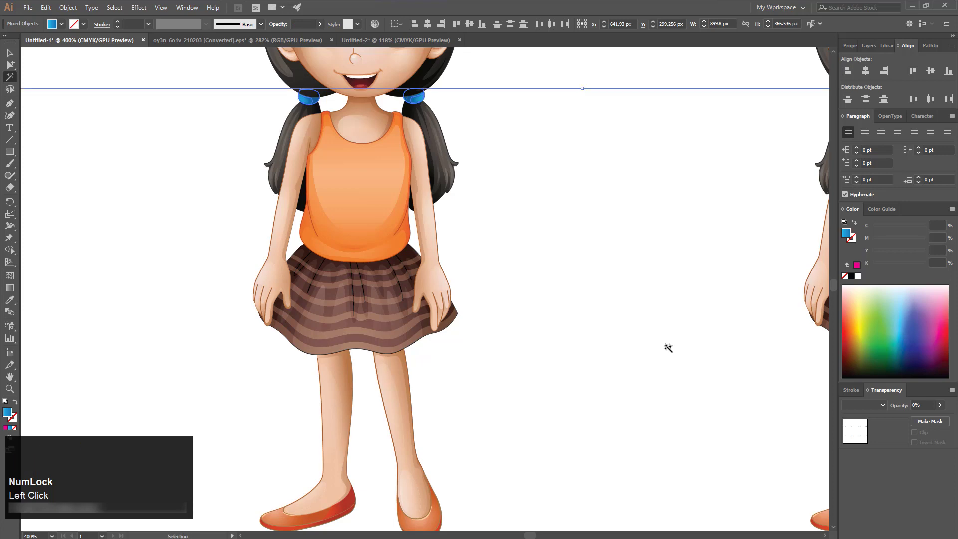
key(ctrl+0)
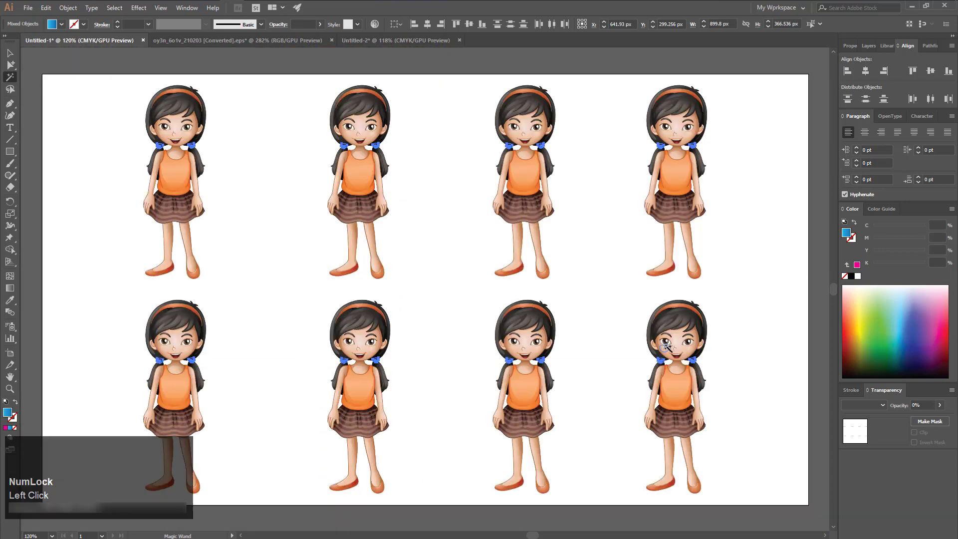
Change the fill of the selected hair ties to red (C=0 M=100 Y=100 K=0) and deselect them
click(62, 24)
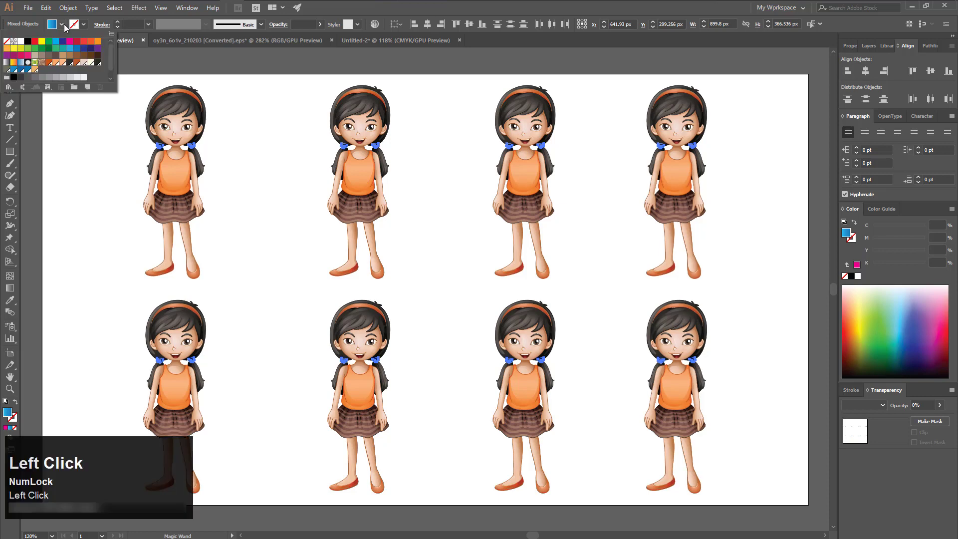
click(33, 43)
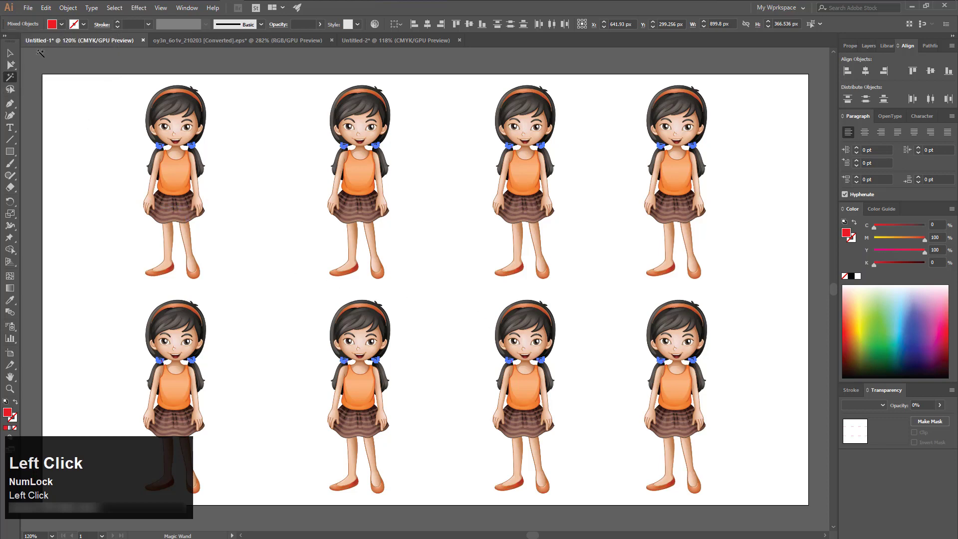
click(10, 53)
click(110, 210)
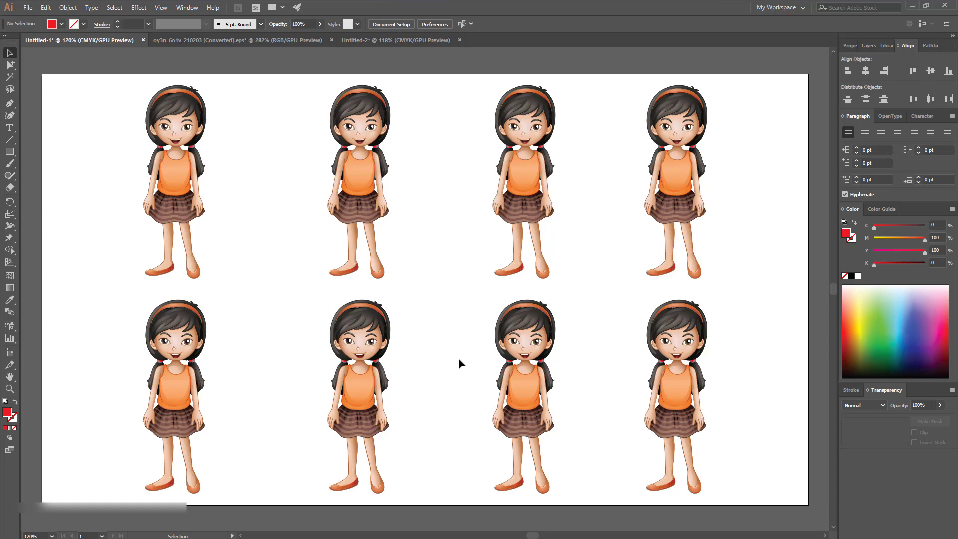
Return to the Untitled-2 document, clear the selection, and select all yellow-outlined magenta rectangles with the Magic Wand
click(402, 42)
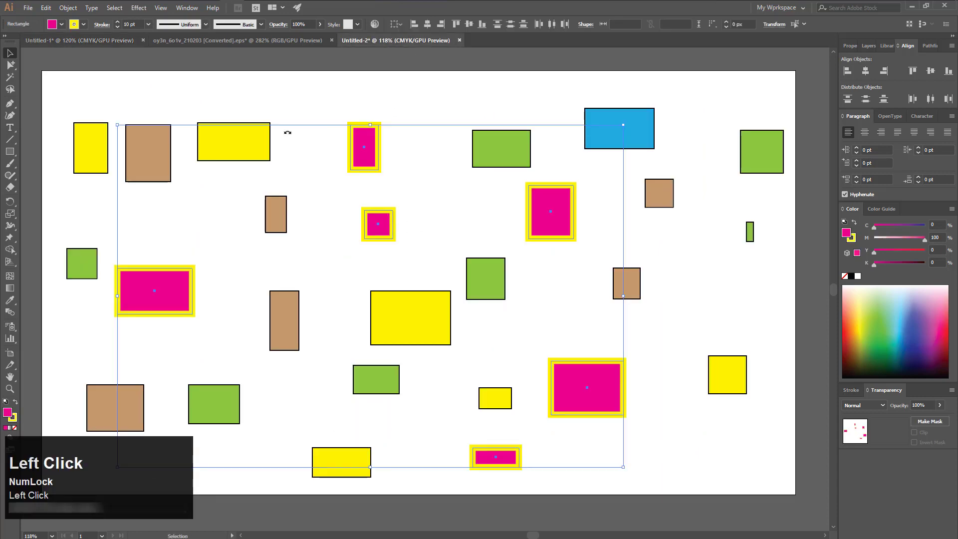
click(714, 453)
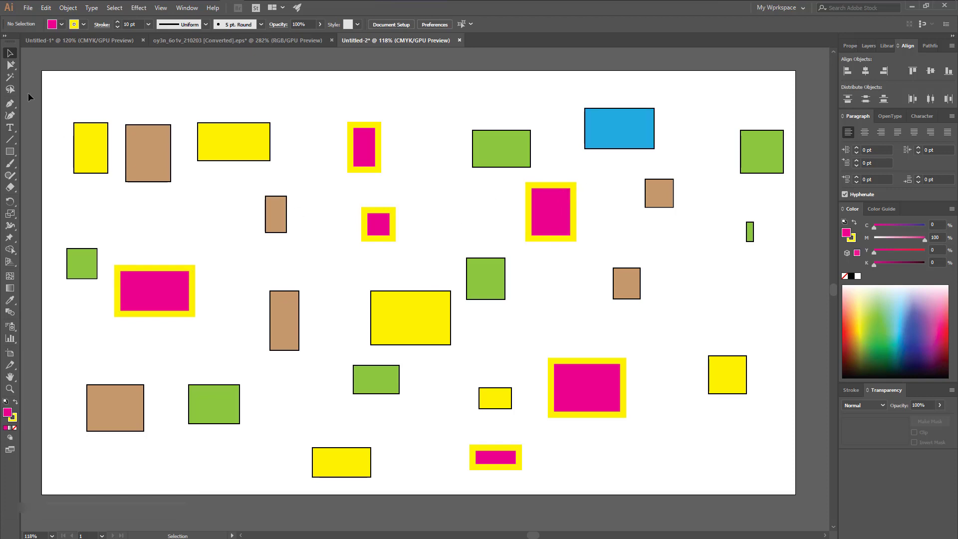
click(10, 77)
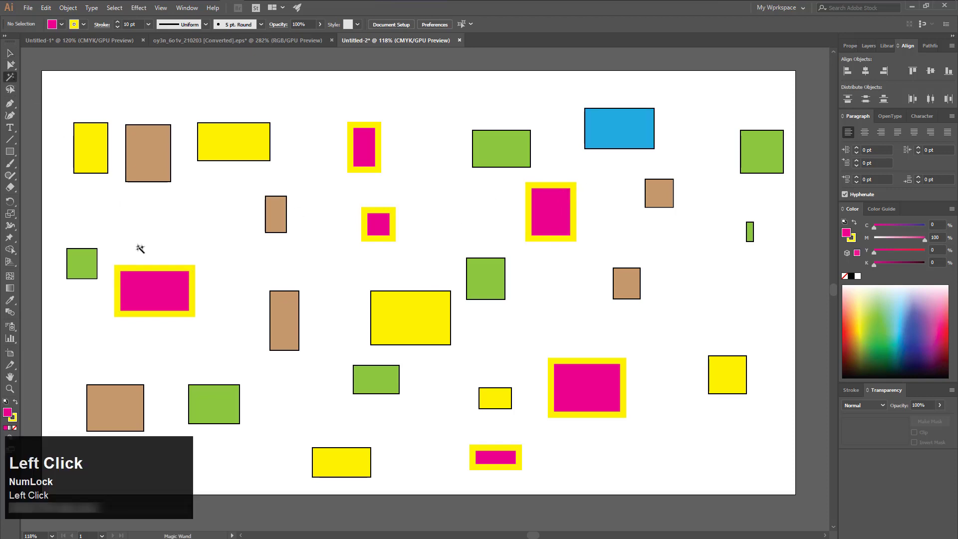
click(156, 292)
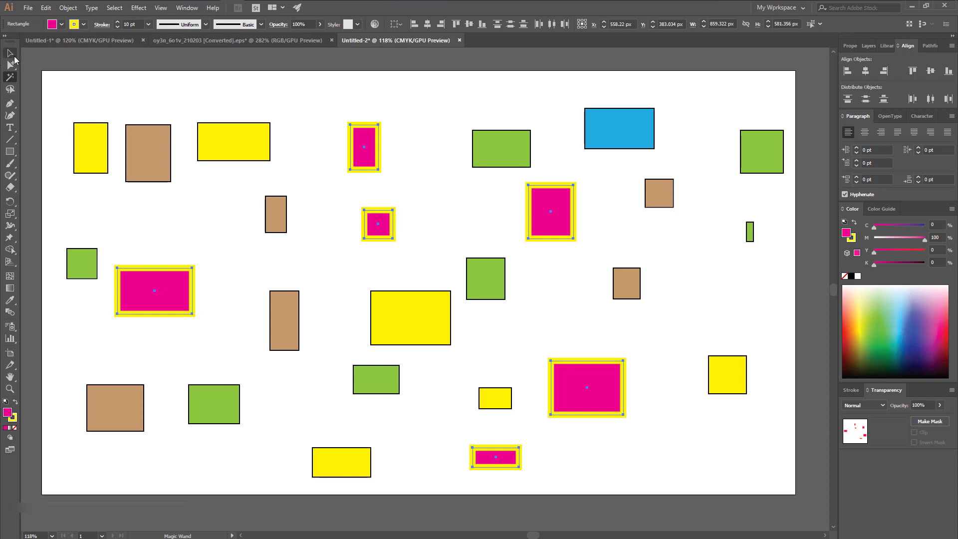
Using the Selection tool, round the corners of the selected magenta rectangles to a 13 px radius and deselect them
click(13, 56)
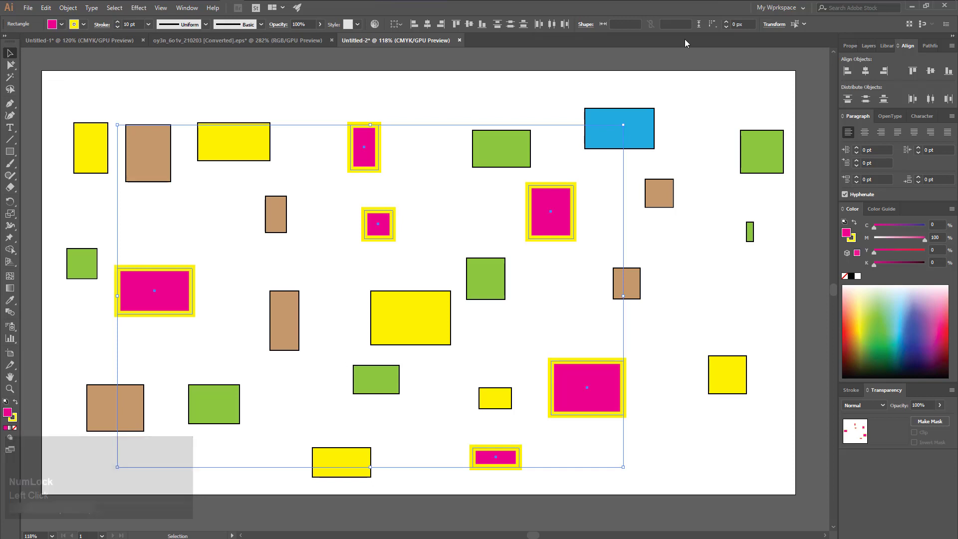
click(728, 23)
click(728, 23)
click(727, 23)
click(727, 23)
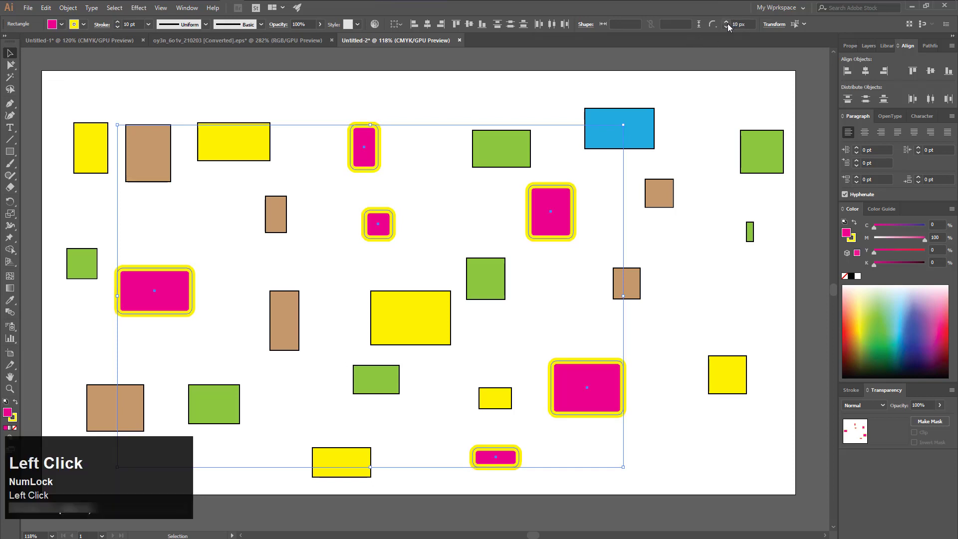
click(728, 23)
click(728, 23)
click(727, 23)
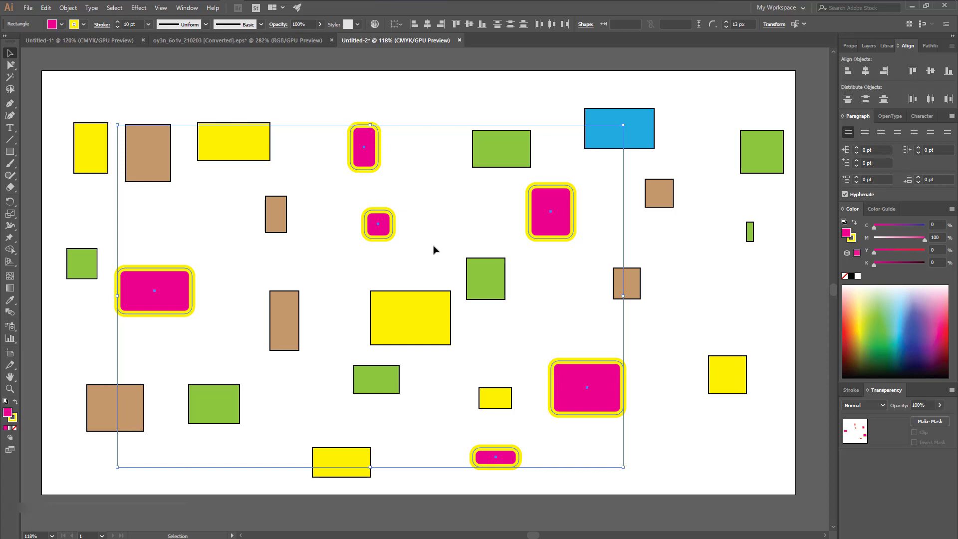
click(688, 359)
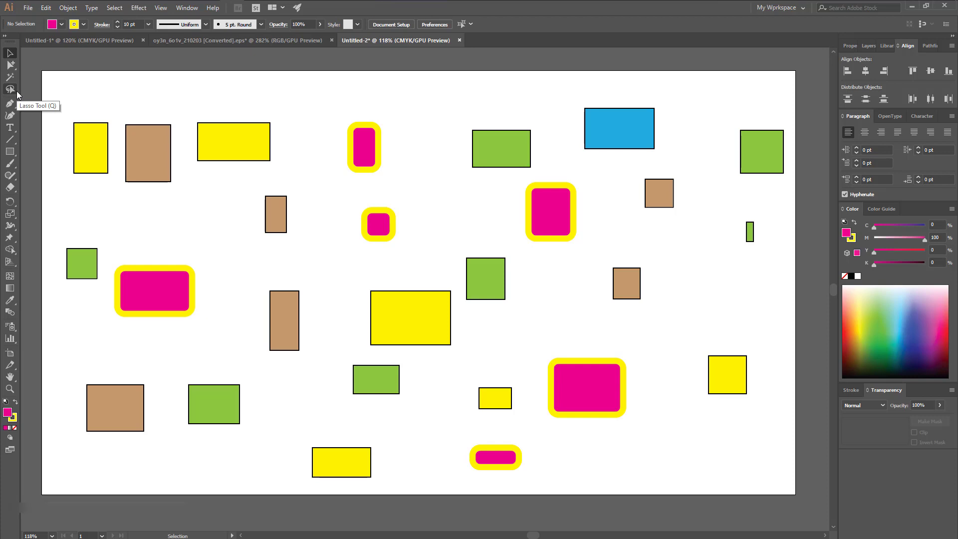
Using the Selection tool, select the large central yellow rectangle and the four nearby green rectangles together
click(10, 53)
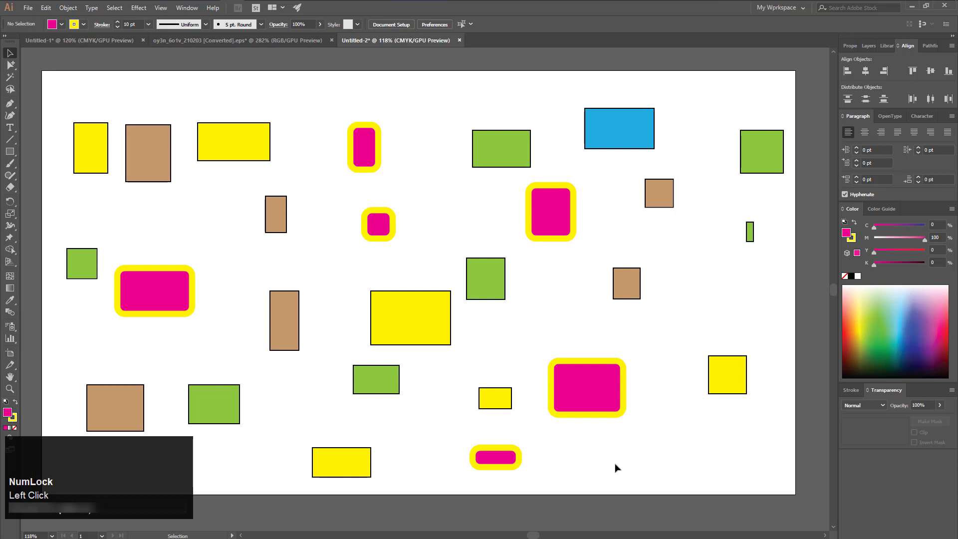
click(412, 314)
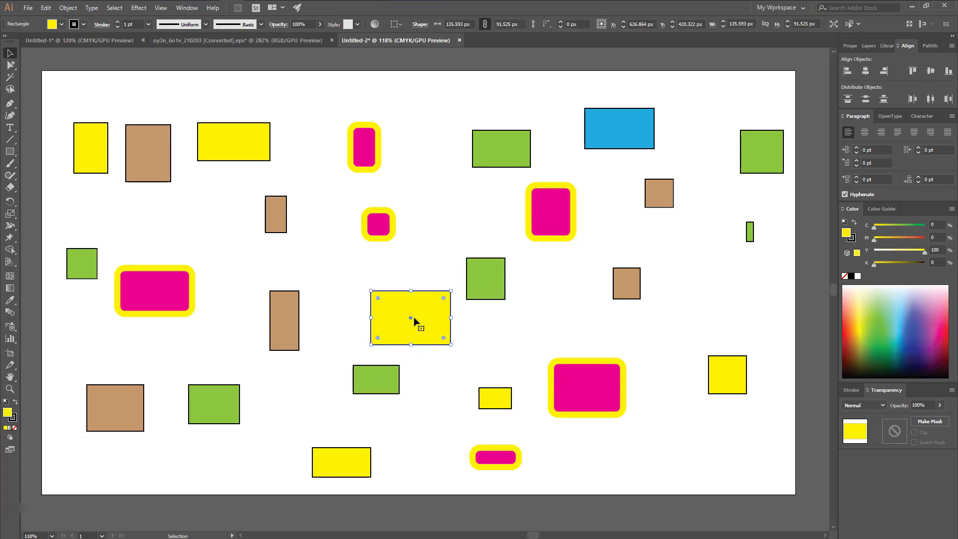
shift+click(387, 376)
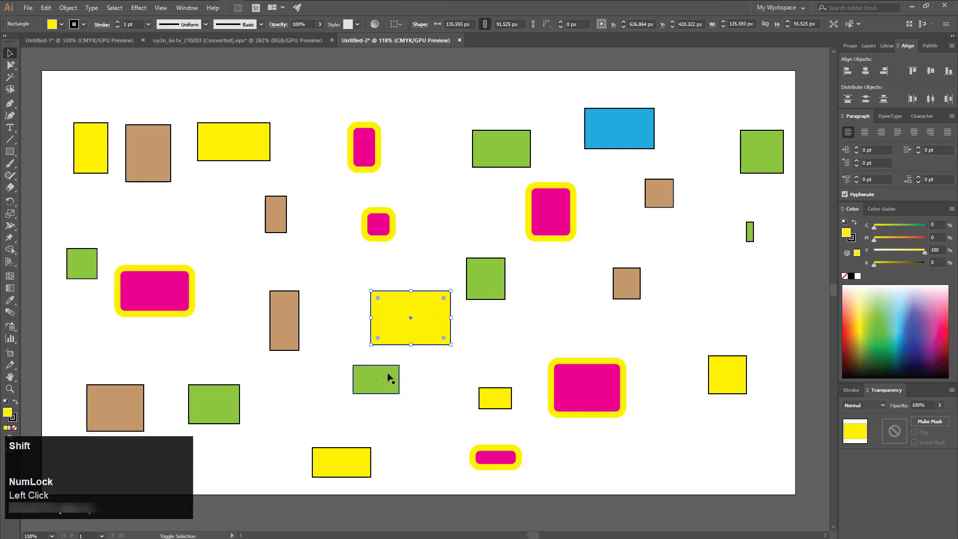
shift+click(234, 405)
shift+click(496, 278)
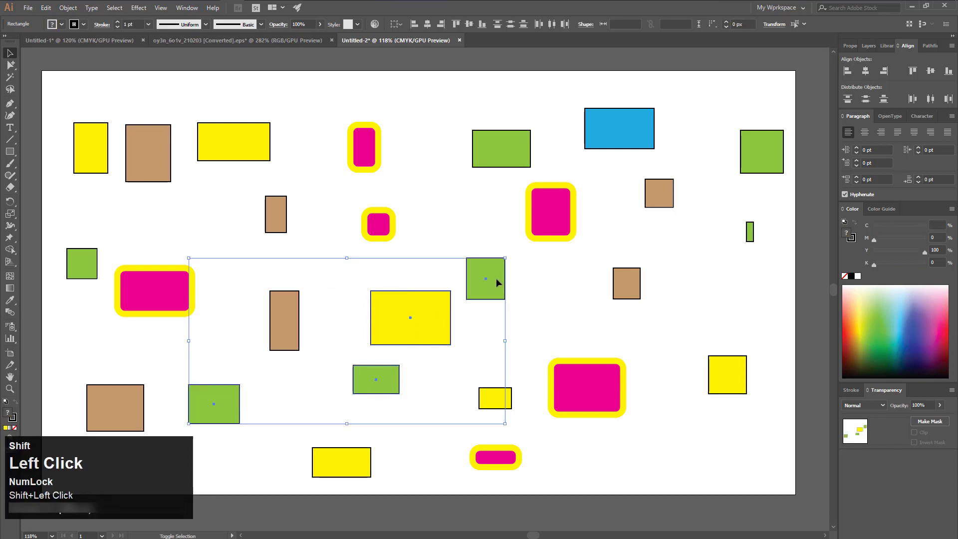
shift+click(501, 152)
Move the selected yellow and green rectangles together, undo the move, and deselect them
mouse_move(407, 320)
mouse_down()
mouse_move(420, 320)
mouse_move(436, 291)
mouse_move(427, 321)
mouse_move(416, 323)
mouse_up()
key(ctrl+z)
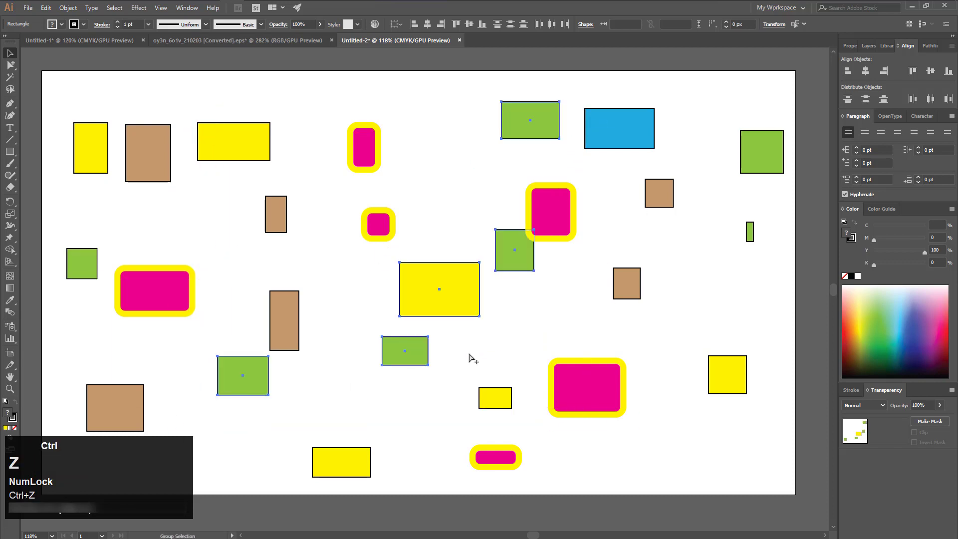
key(ctrl+z)
click(697, 430)
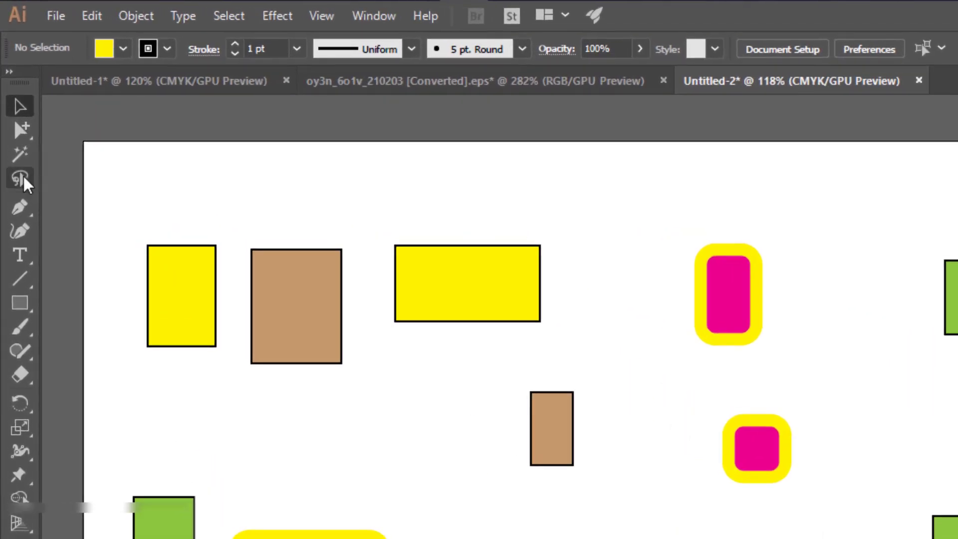
Use the Lasso tool to select four green rectangles, single magenta and yellow rectangles, and a mixed group across the middle of the artboard in turn
click(22, 176)
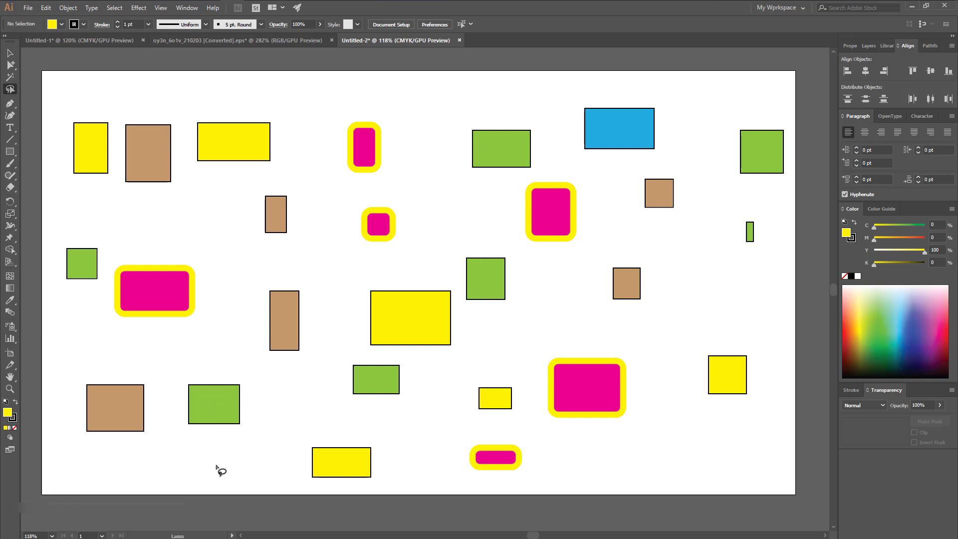
mouse_move(200, 452)
mouse_down()
mouse_move(386, 420)
mouse_move(438, 395)
mouse_move(524, 303)
mouse_move(523, 256)
mouse_move(501, 198)
mouse_move(539, 173)
mouse_move(542, 126)
mouse_move(521, 107)
mouse_move(456, 113)
mouse_move(439, 135)
mouse_move(437, 185)
mouse_move(460, 304)
mouse_move(452, 349)
mouse_move(429, 368)
mouse_move(371, 352)
mouse_move(286, 371)
mouse_move(189, 363)
mouse_move(176, 426)
mouse_move(209, 456)
mouse_up()
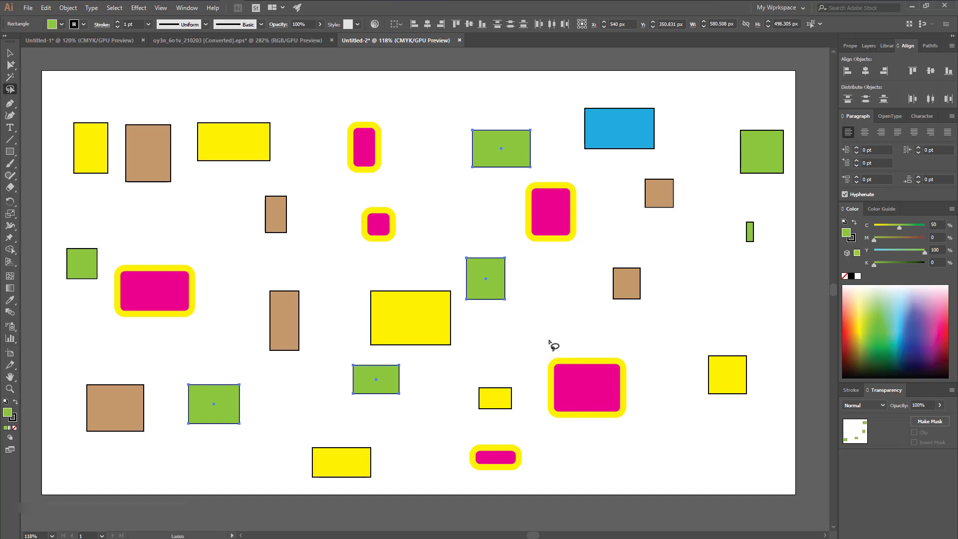
mouse_move(651, 435)
mouse_down()
mouse_move(655, 399)
mouse_move(548, 317)
mouse_move(534, 387)
mouse_move(626, 446)
mouse_up()
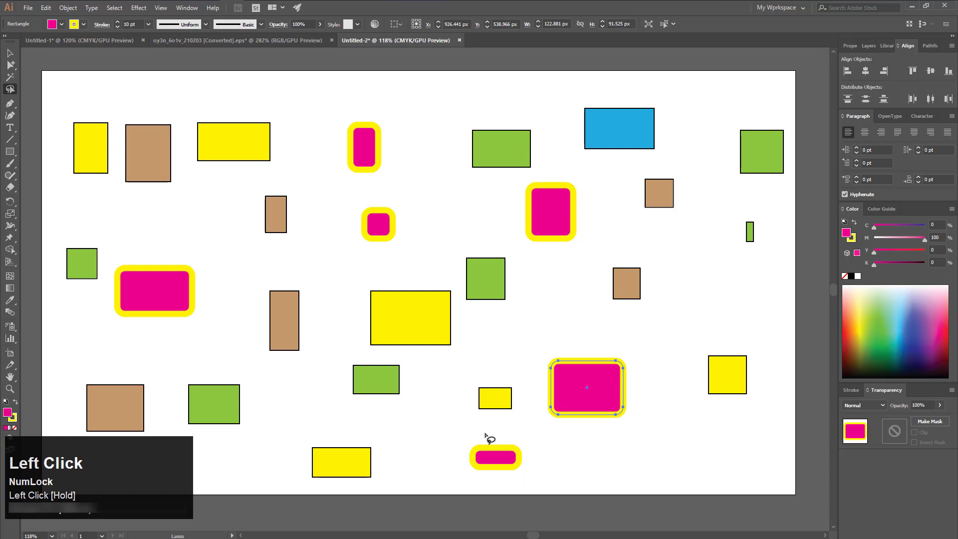
mouse_move(500, 425)
mouse_down()
mouse_move(479, 423)
mouse_move(541, 425)
mouse_move(493, 360)
mouse_move(480, 435)
mouse_up()
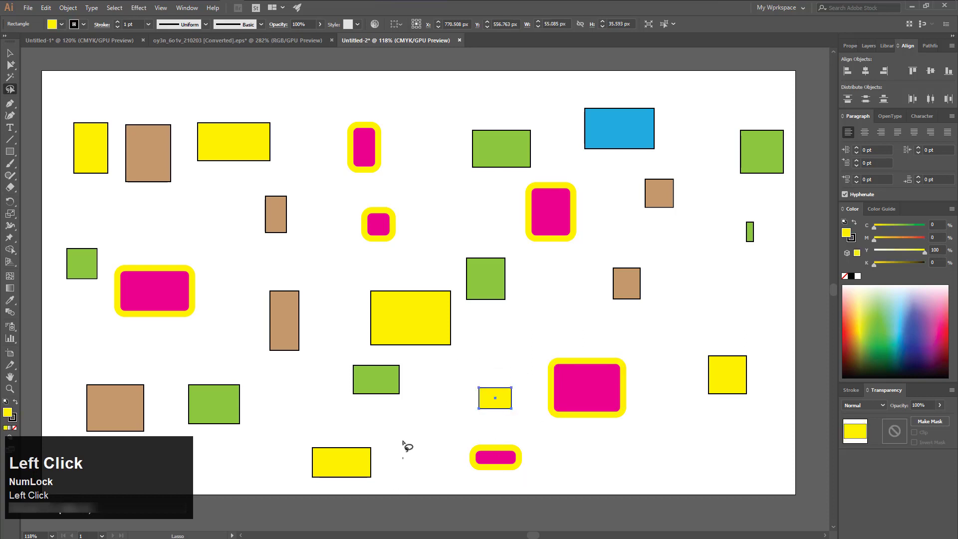
mouse_move(401, 442)
mouse_down()
mouse_move(357, 491)
mouse_move(401, 444)
mouse_up()
mouse_move(441, 391)
mouse_down()
mouse_move(476, 383)
mouse_move(572, 232)
mouse_move(330, 166)
mouse_move(156, 283)
mouse_move(263, 399)
mouse_move(406, 403)
mouse_move(437, 390)
mouse_up()
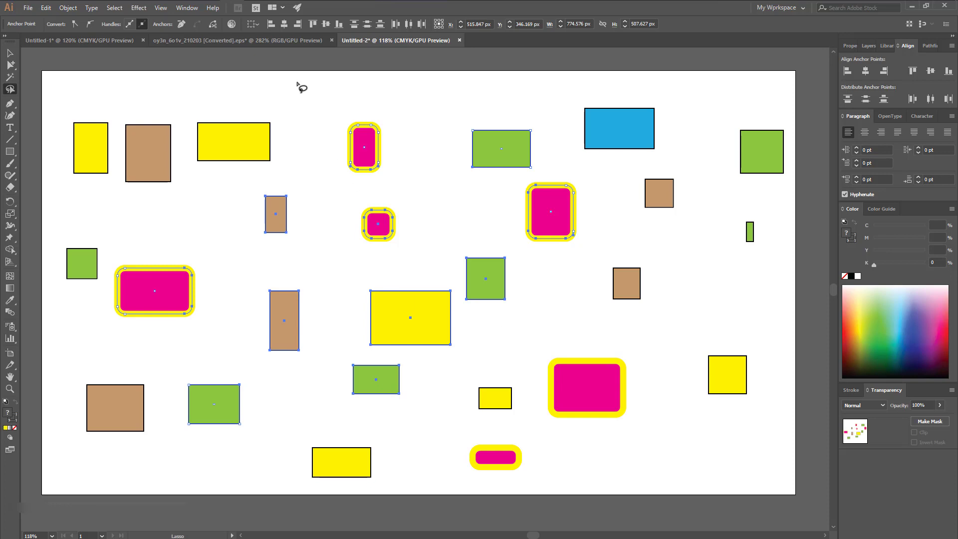
Switch to the oy3n_6o1v_210203 [Converted].eps document, isolate its nested groups to select the tiny mushroom above the pan, and exit isolation
click(289, 41)
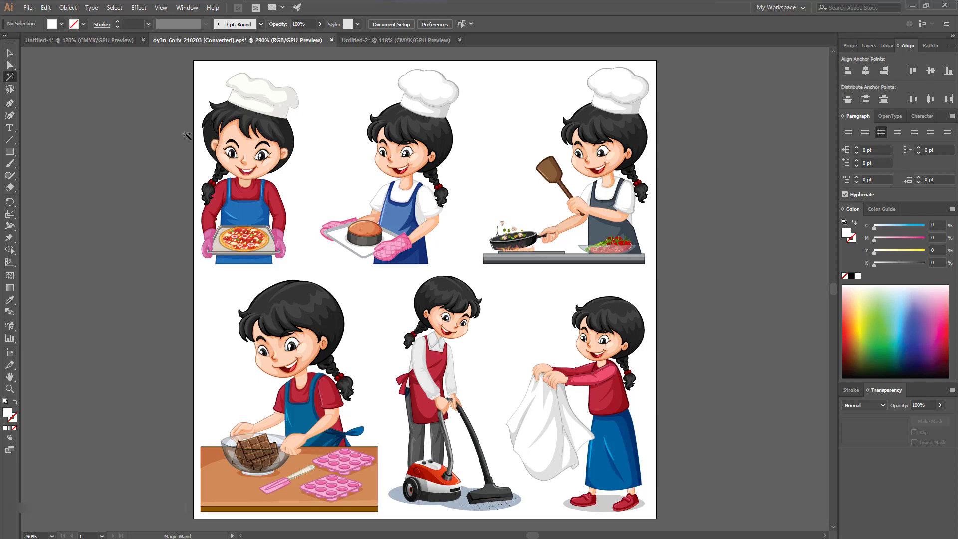
click(10, 53)
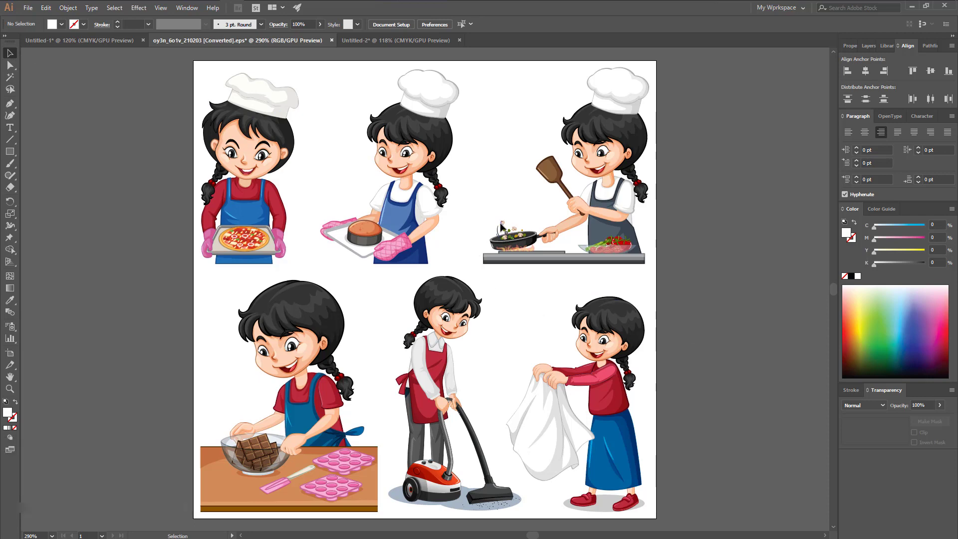
click(509, 227)
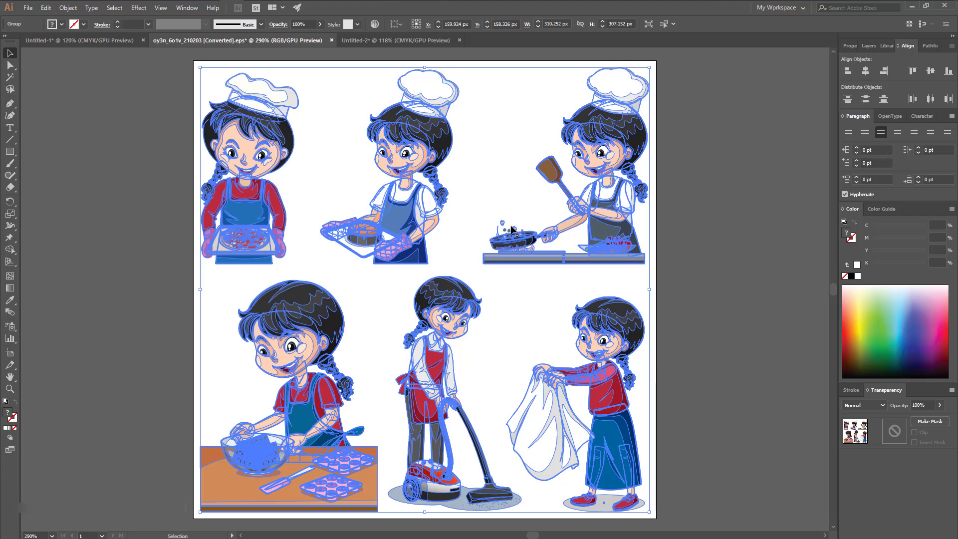
double_click(503, 227)
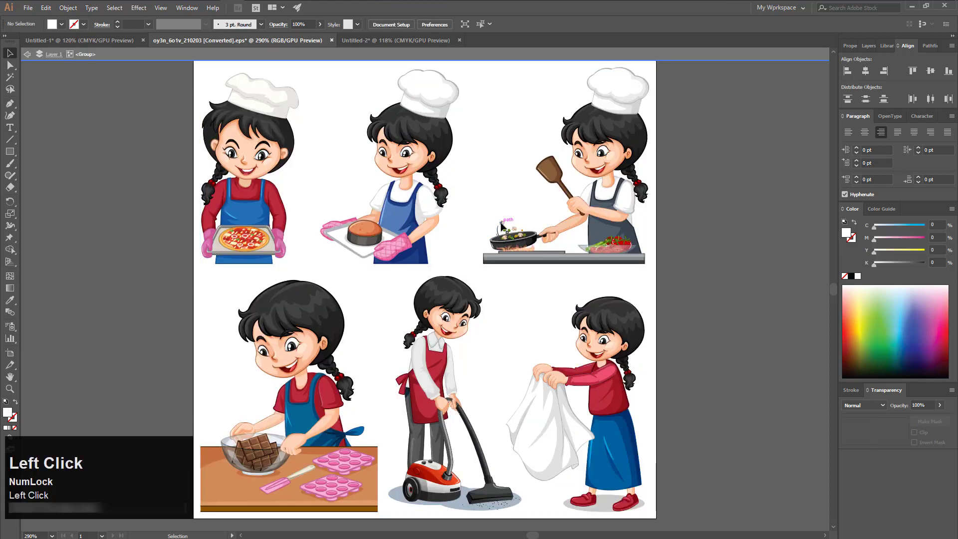
click(504, 229)
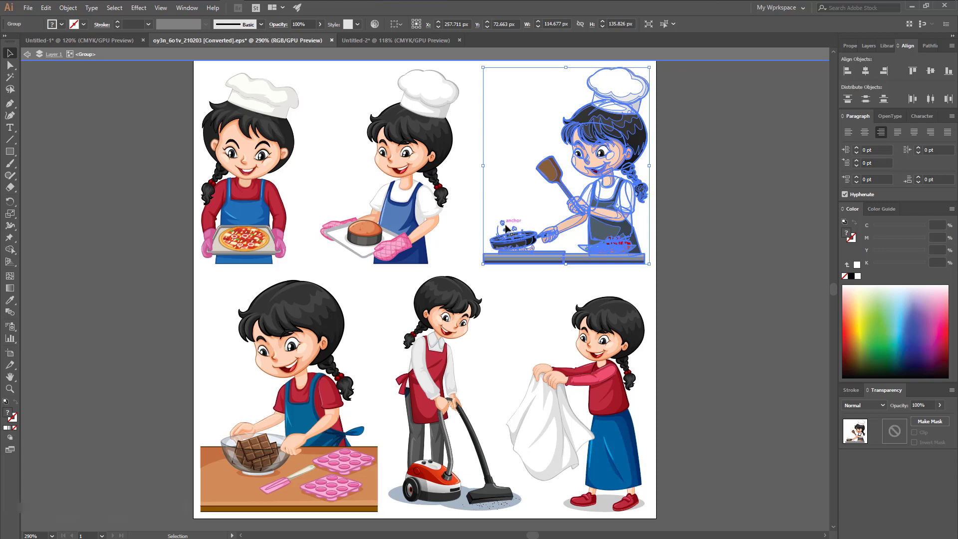
double_click(504, 228)
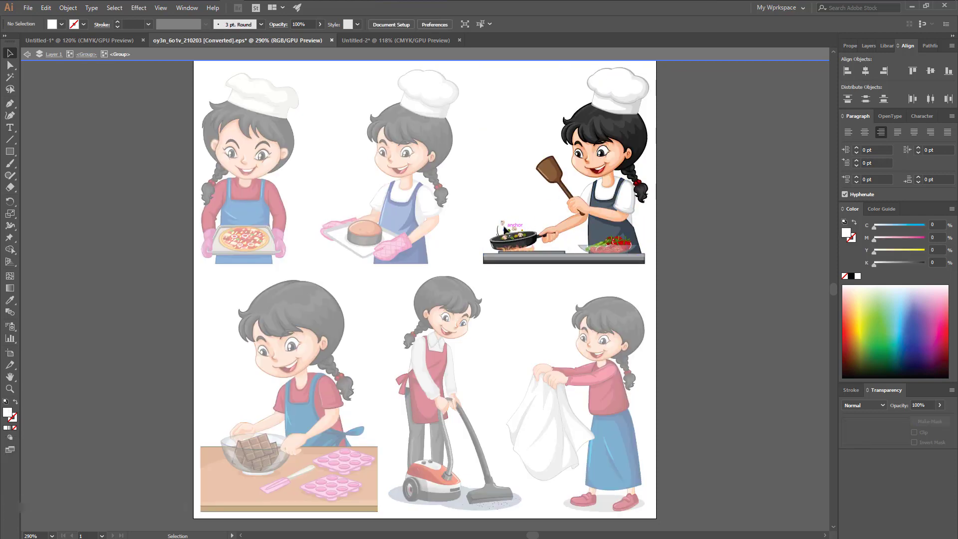
click(503, 224)
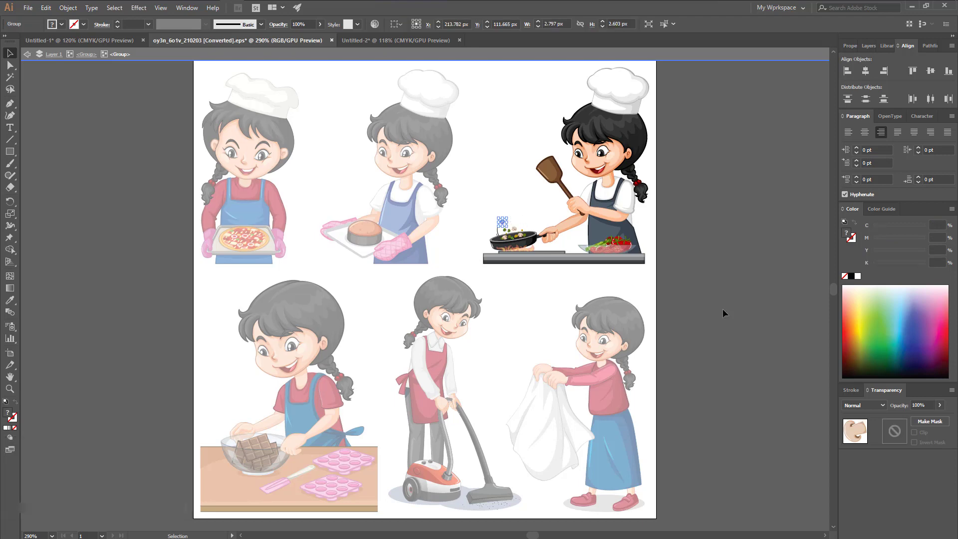
click(762, 349)
key(Escape)
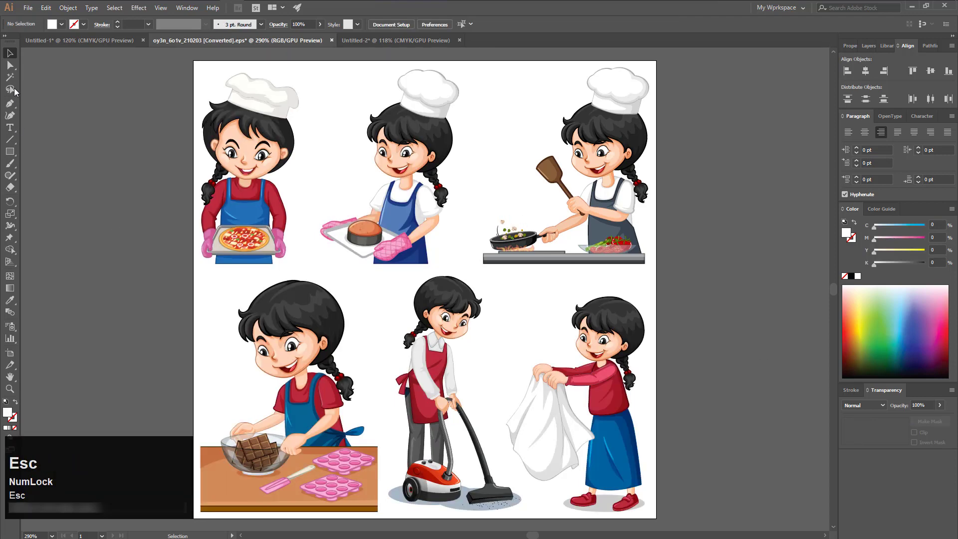
Use the Direct Selection tool to select part of the tiny mushroom and the hair highlight of the chocolate-mixing girl, and clear the selection
drag(10, 65, 70, 67)
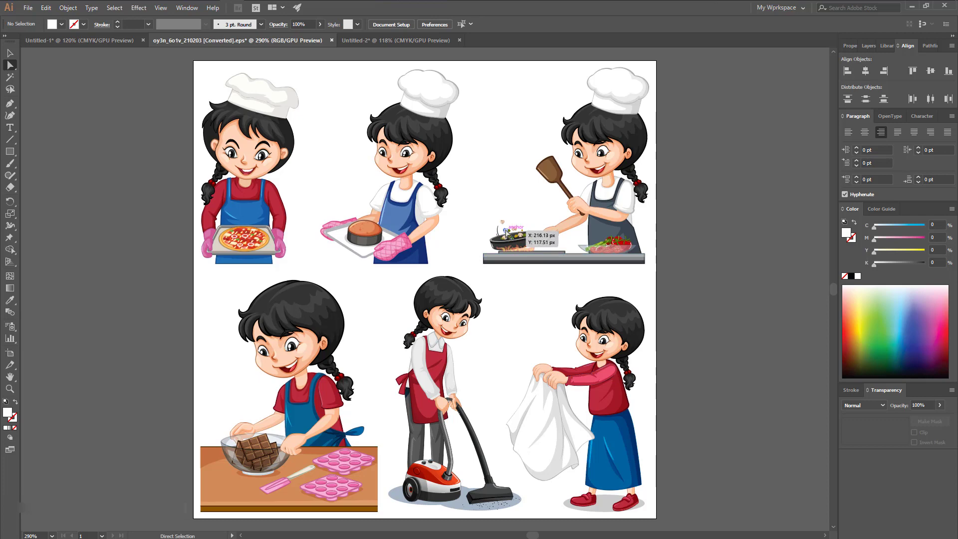
click(530, 233)
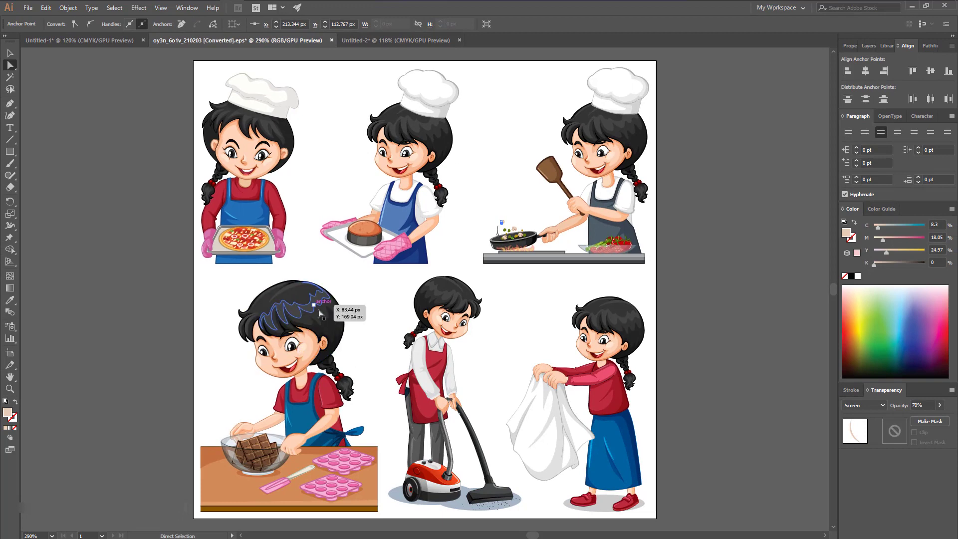
click(296, 315)
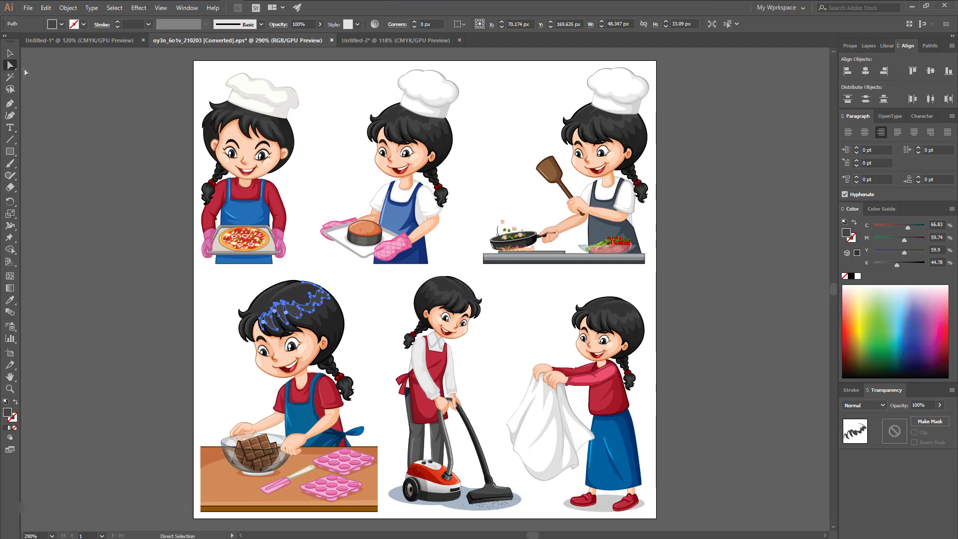
click(10, 53)
click(80, 163)
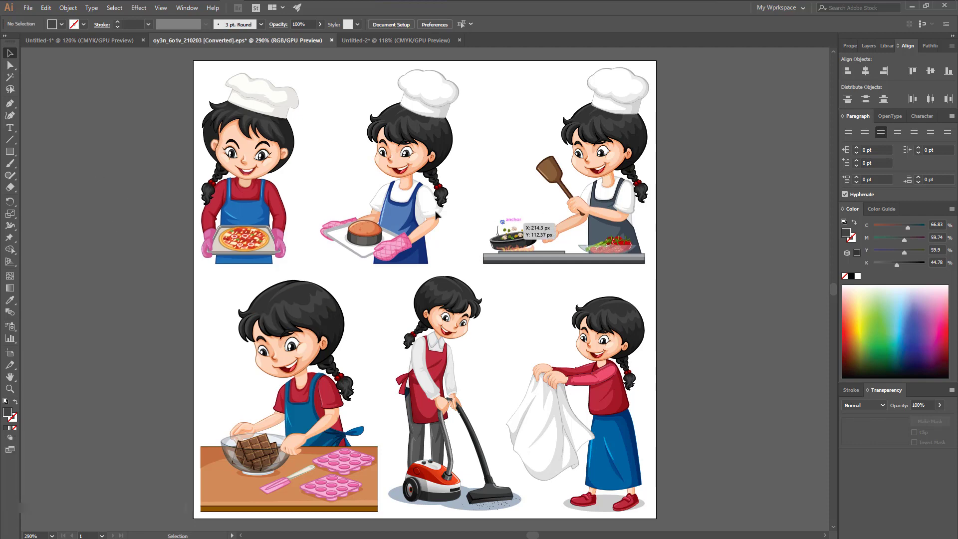
Lasso the tiny mushroom above the frying pan, enlarge it to about 16.7 × 15.5 px, and move it higher above the pan
click(9, 91)
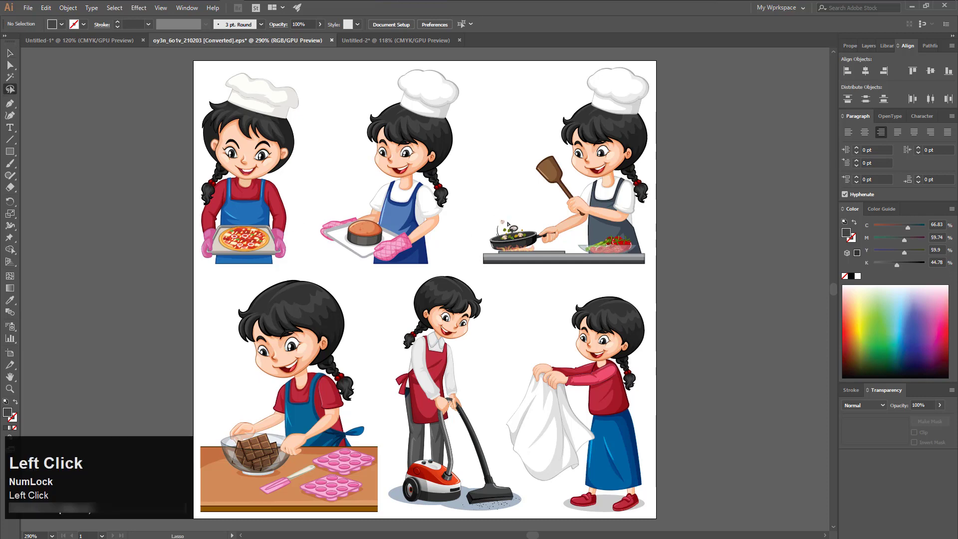
mouse_move(499, 219)
mouse_down()
mouse_move(501, 231)
mouse_move(517, 227)
mouse_move(499, 221)
mouse_up()
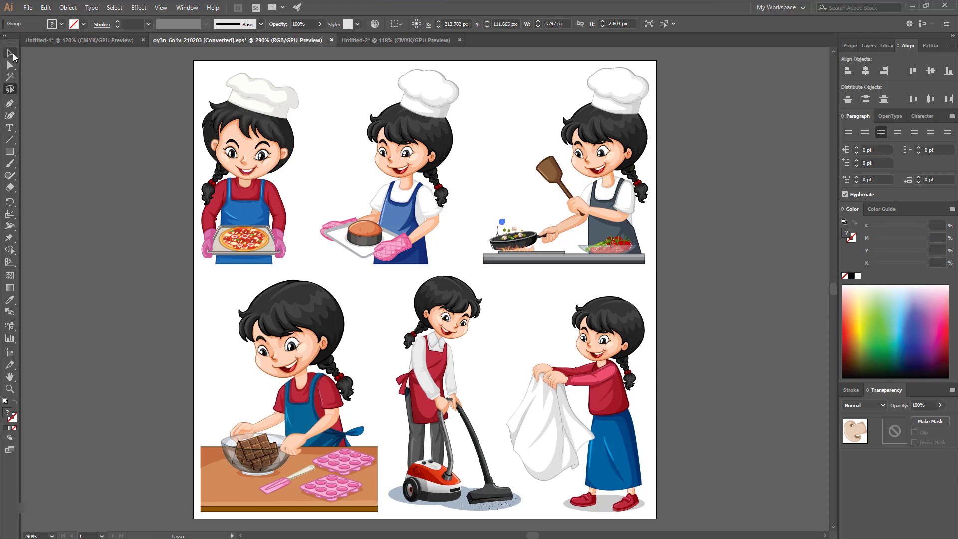
click(10, 53)
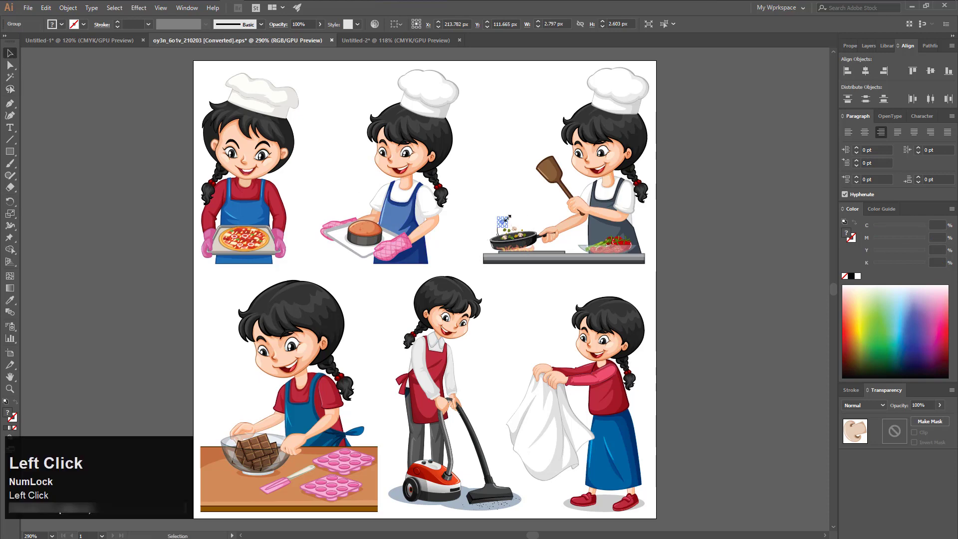
drag(508, 218, 523, 206)
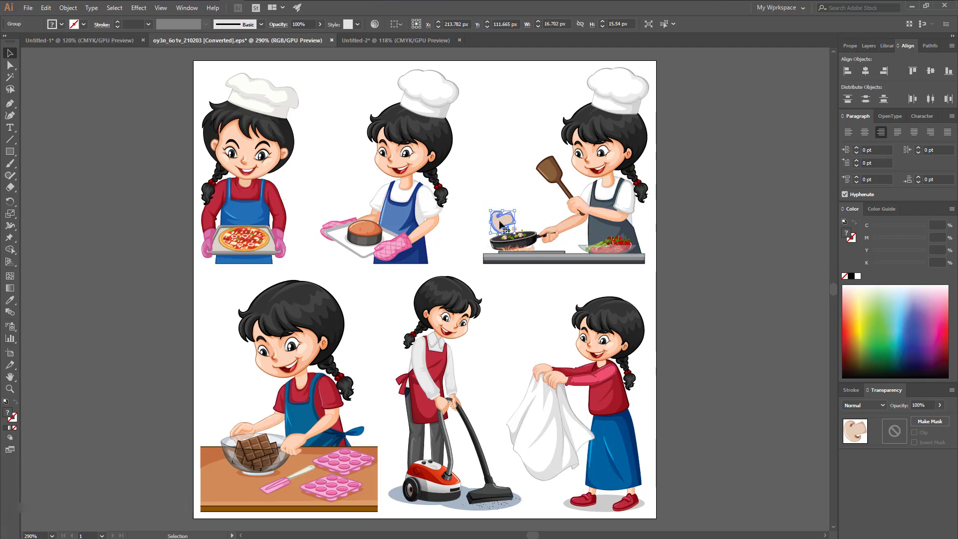
drag(505, 231, 512, 211)
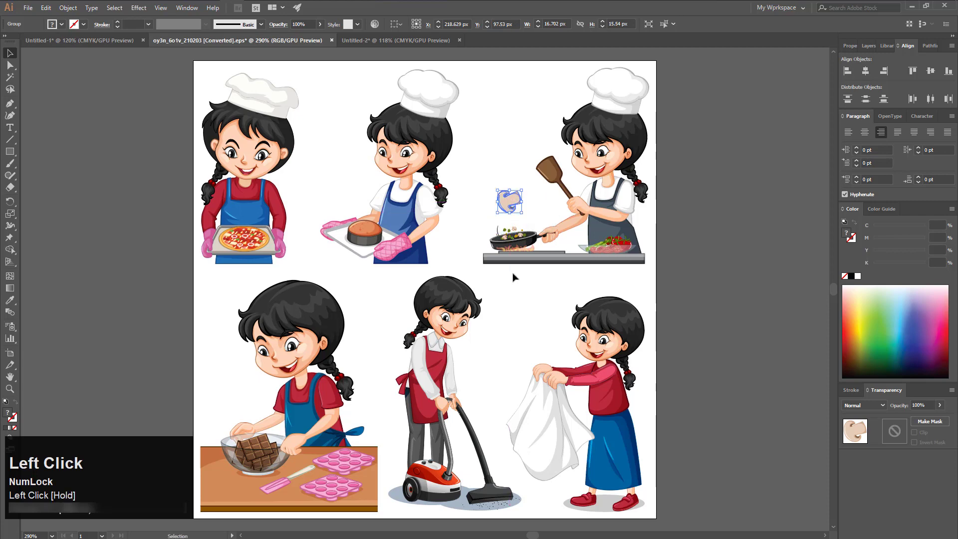
click(720, 303)
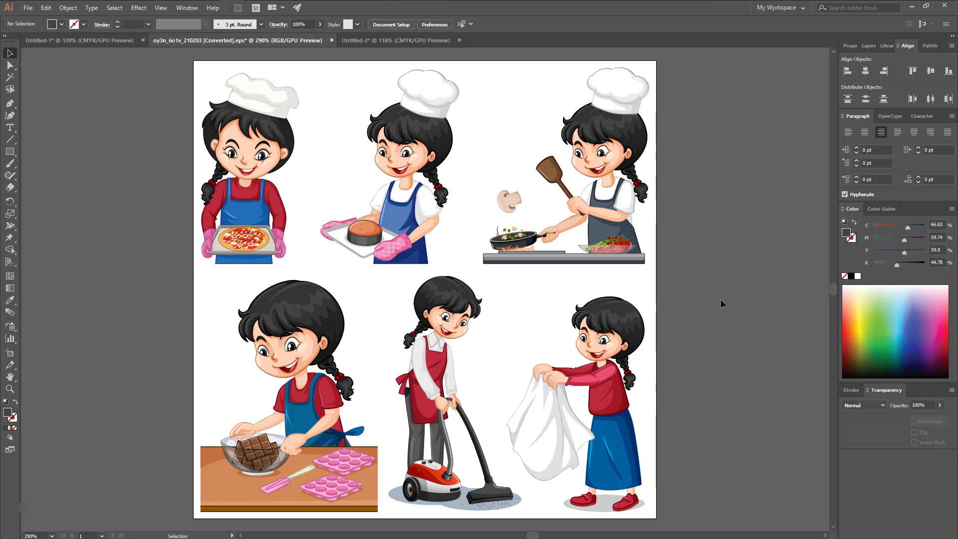